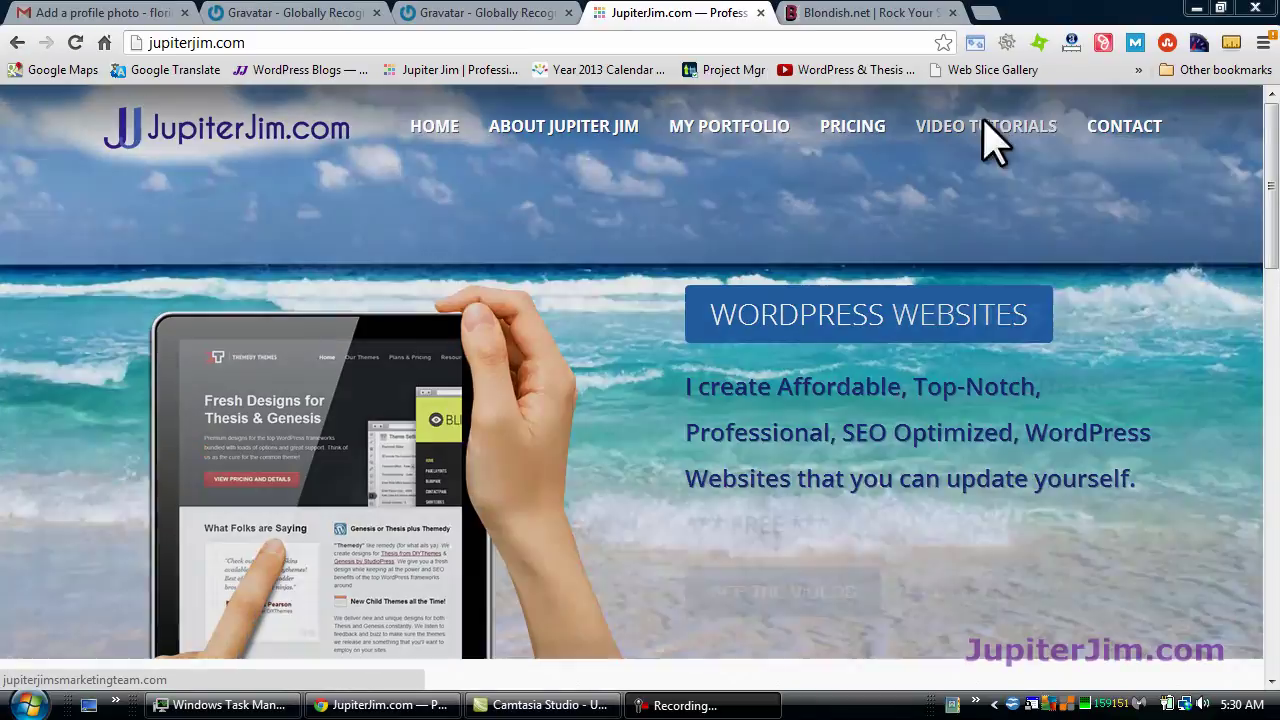
Go to Video Tutorials and select the 'How to Change Font Size and Font Family' post.
click(988, 132)
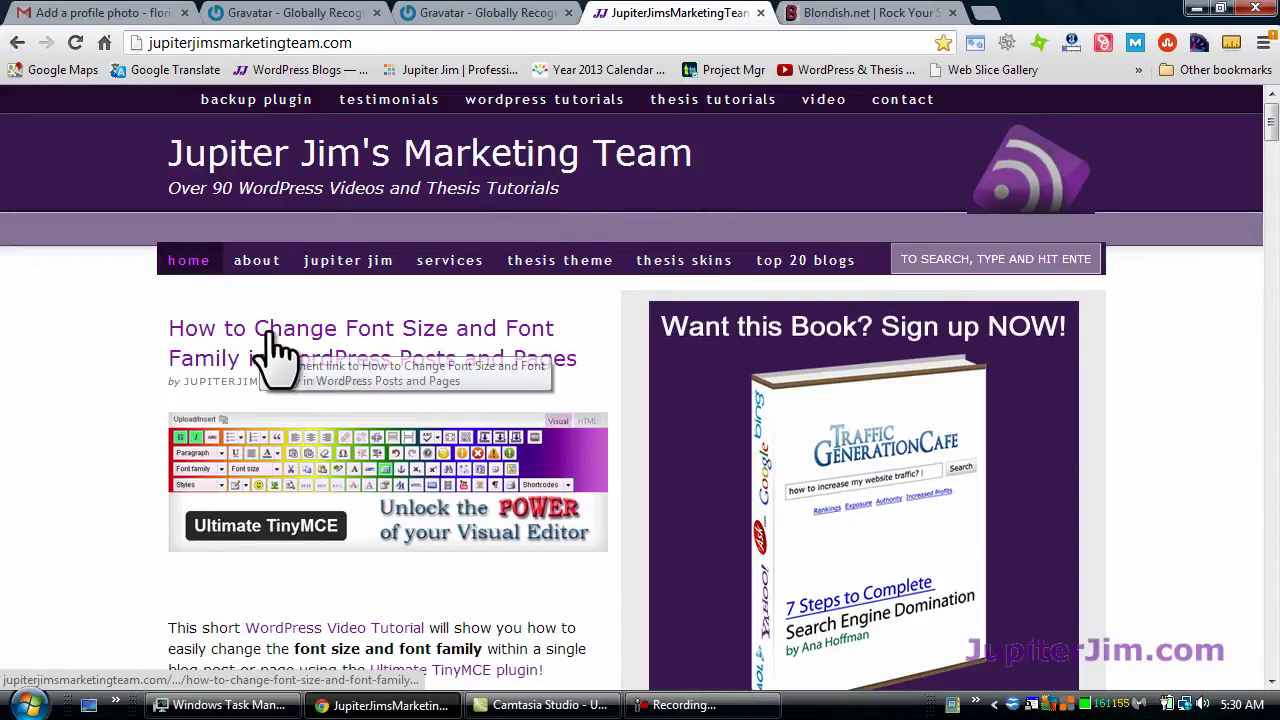
click(326, 330)
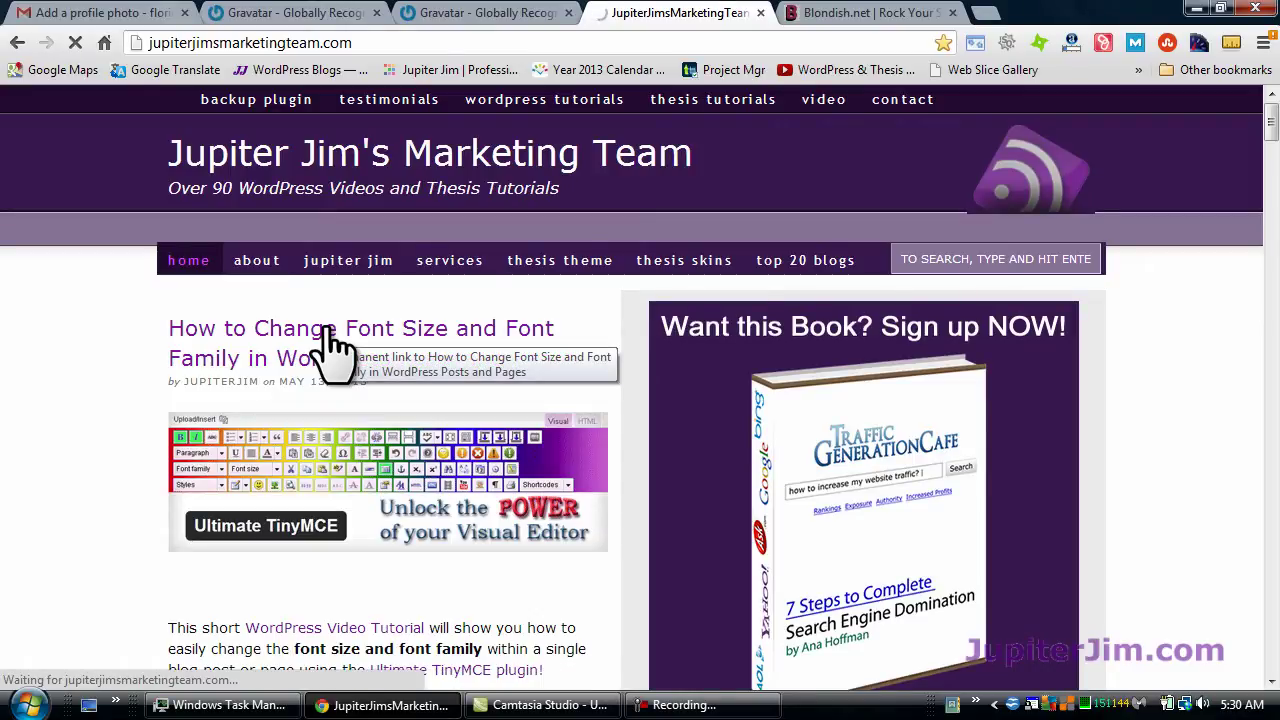
Open the font size and font family post and read down through it to the reader comments.
click(333, 345)
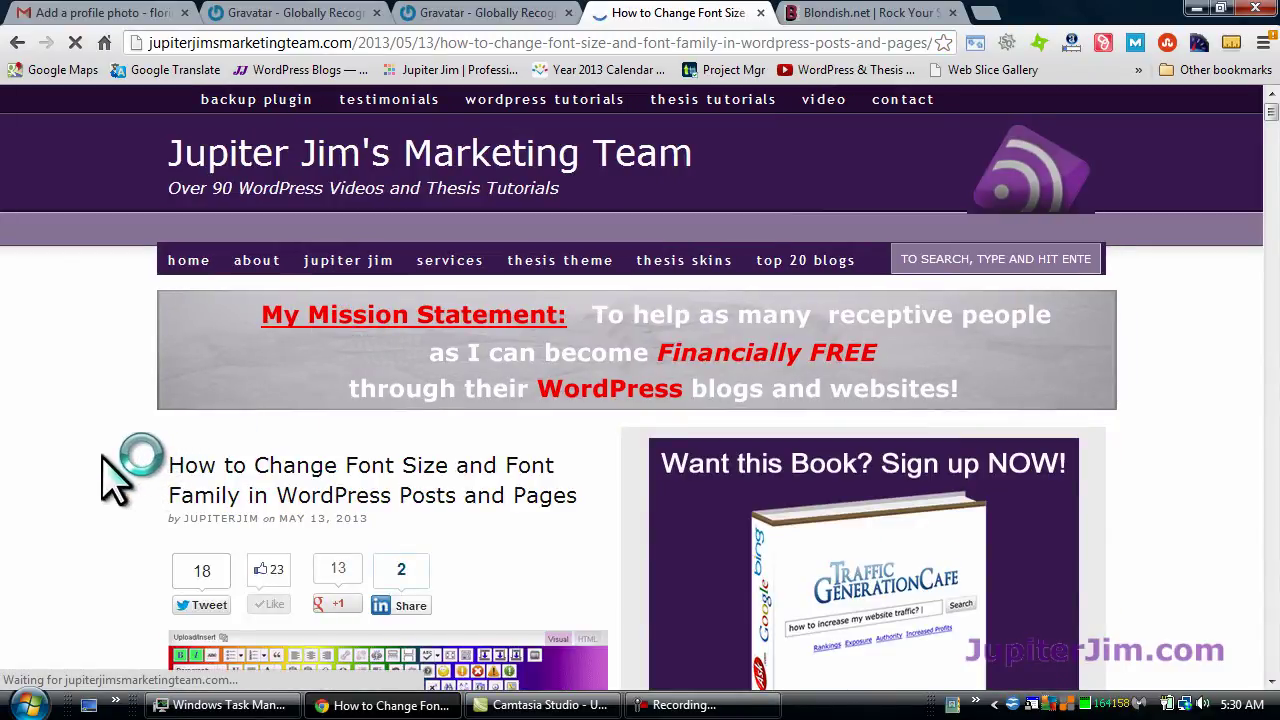
scroll(102, 456, down, 8)
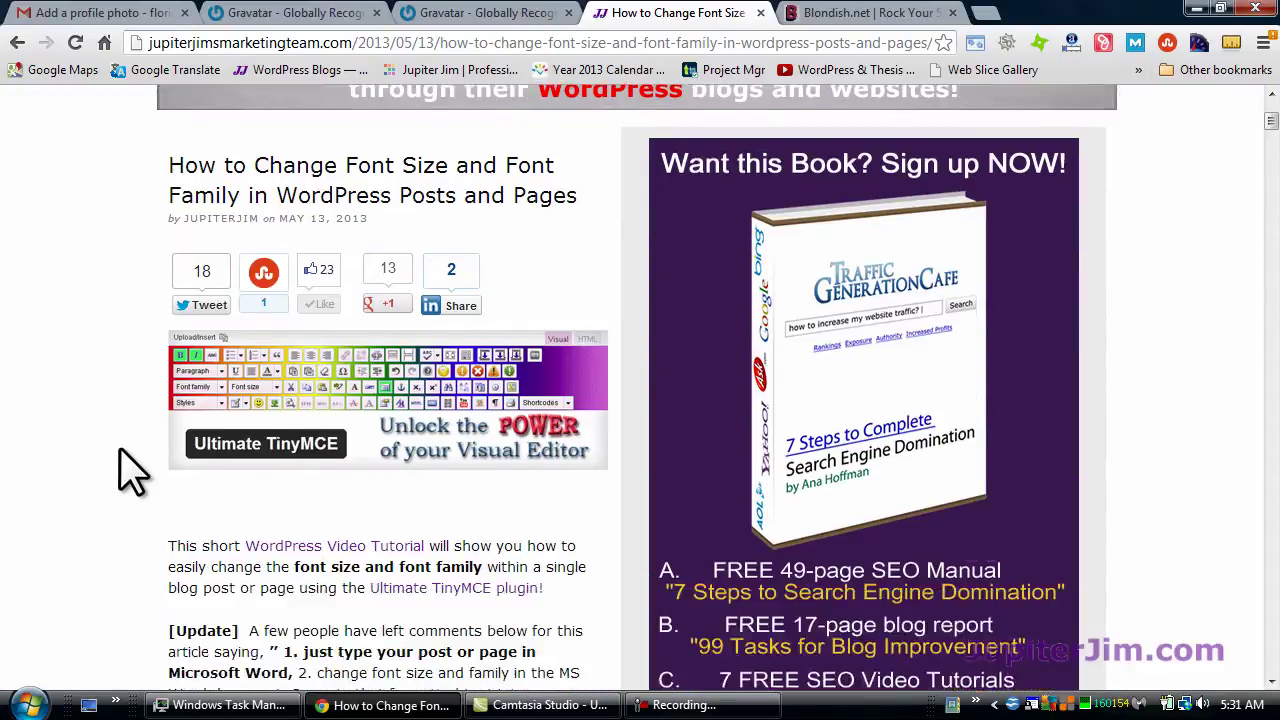
scroll(133, 470, down, 10)
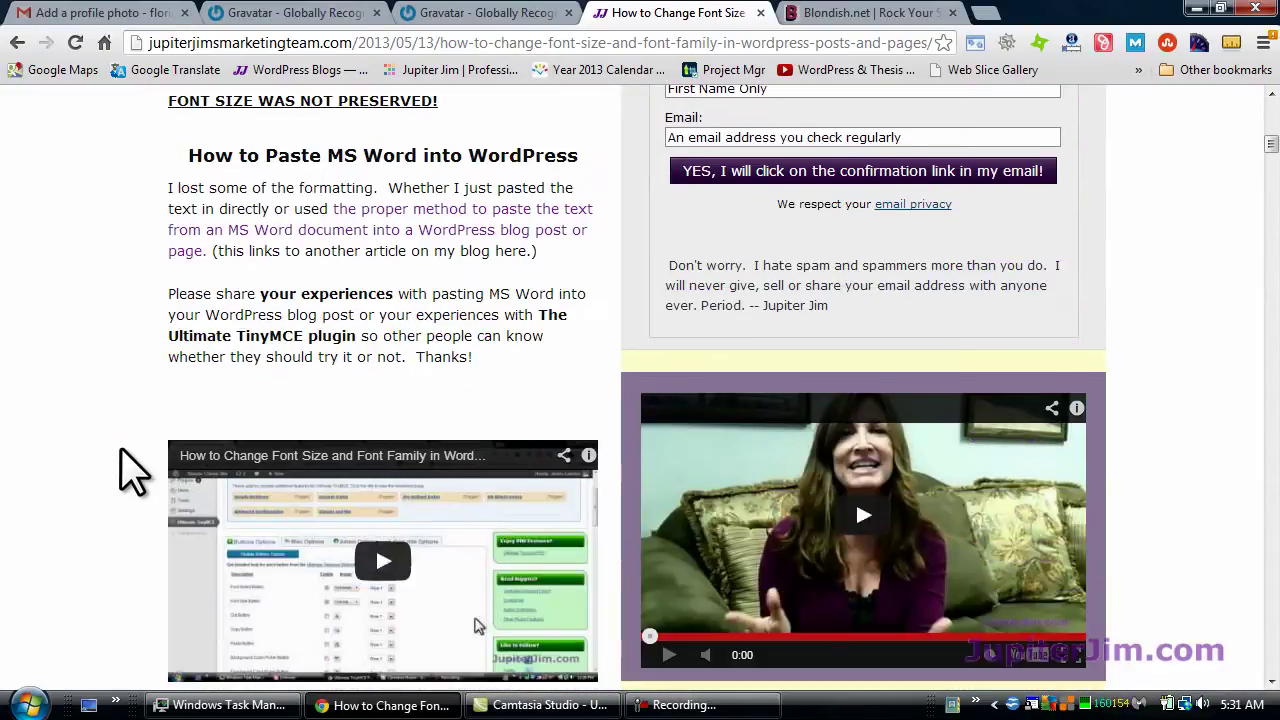
scroll(122, 452, down, 7)
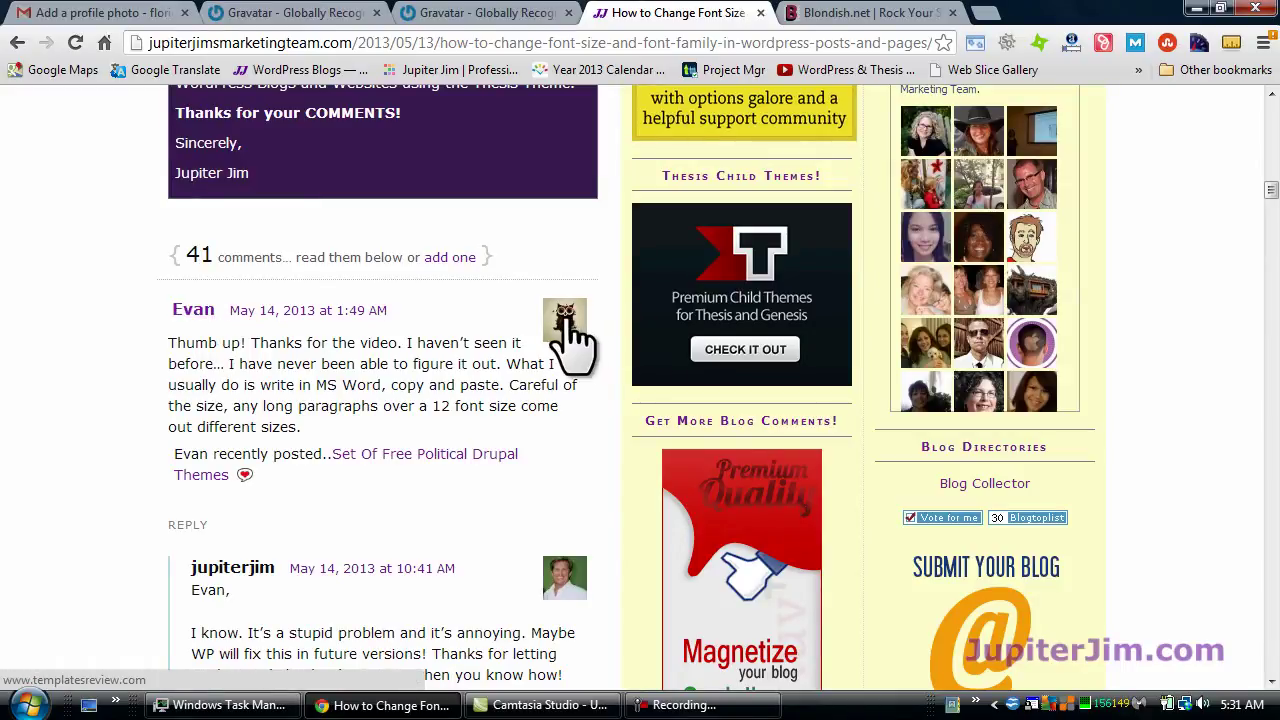
scroll(566, 537, down, 1)
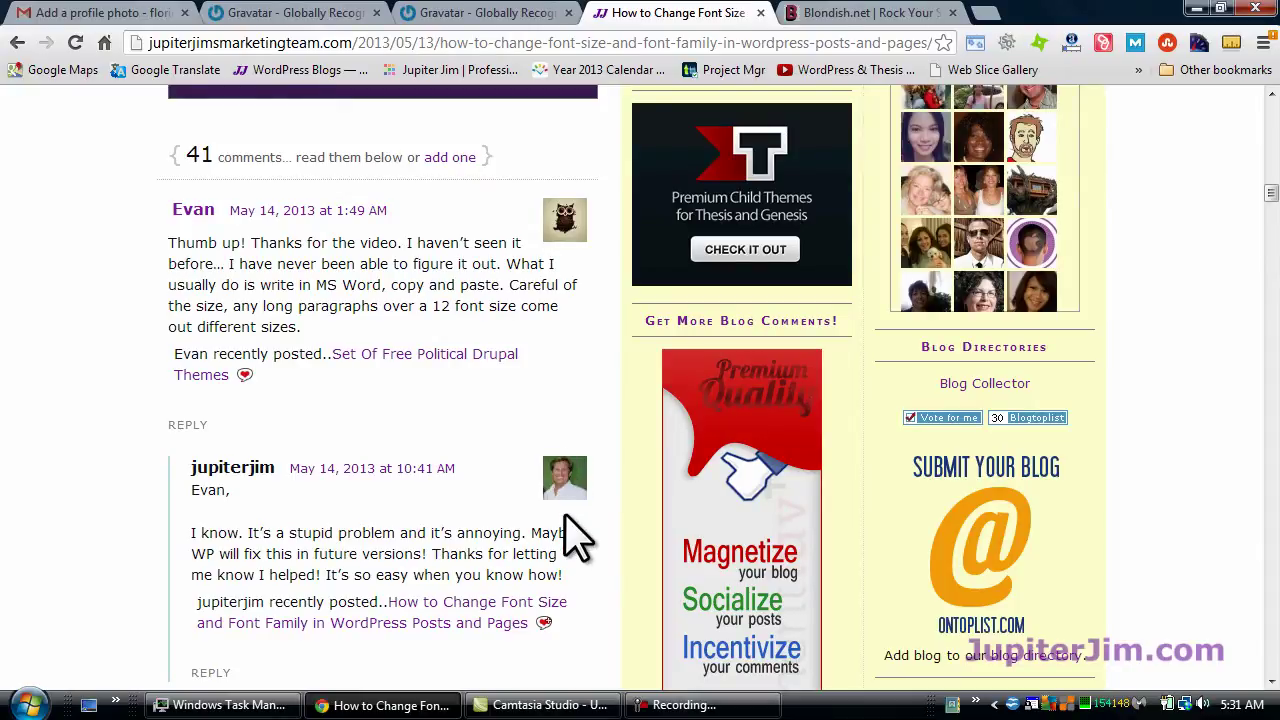
scroll(573, 537, down, 3)
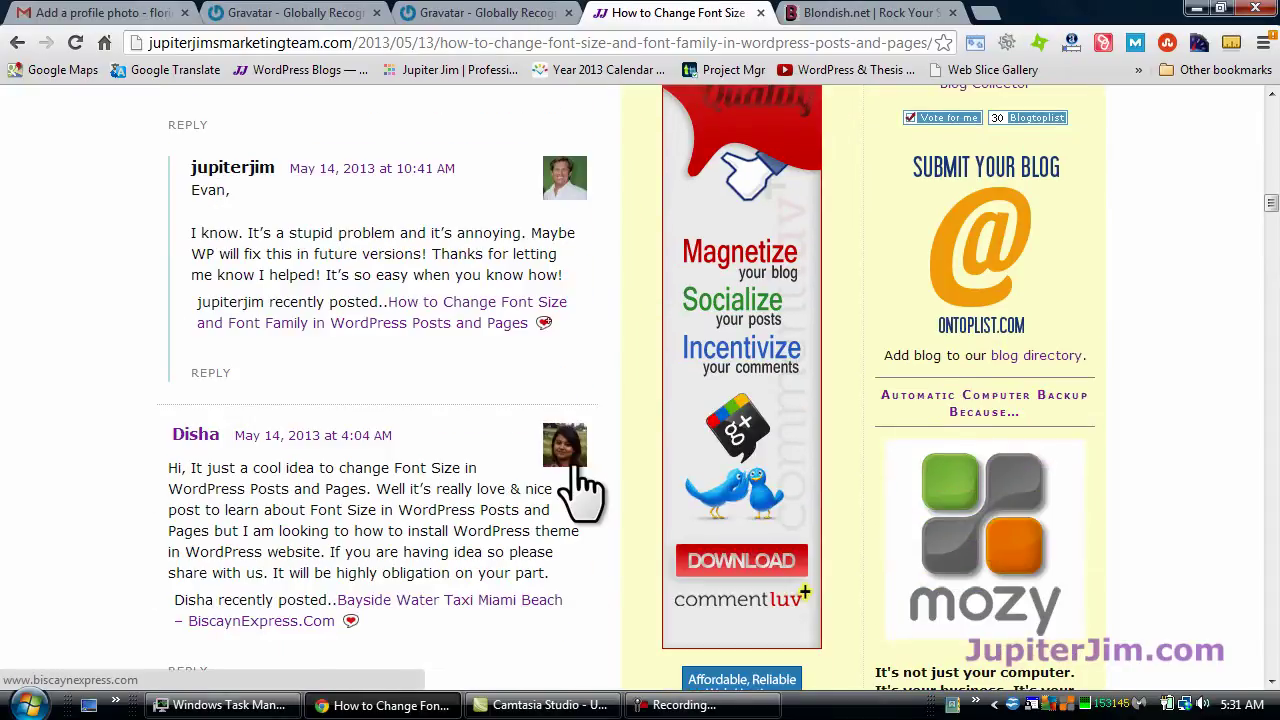
scroll(583, 490, down, 4)
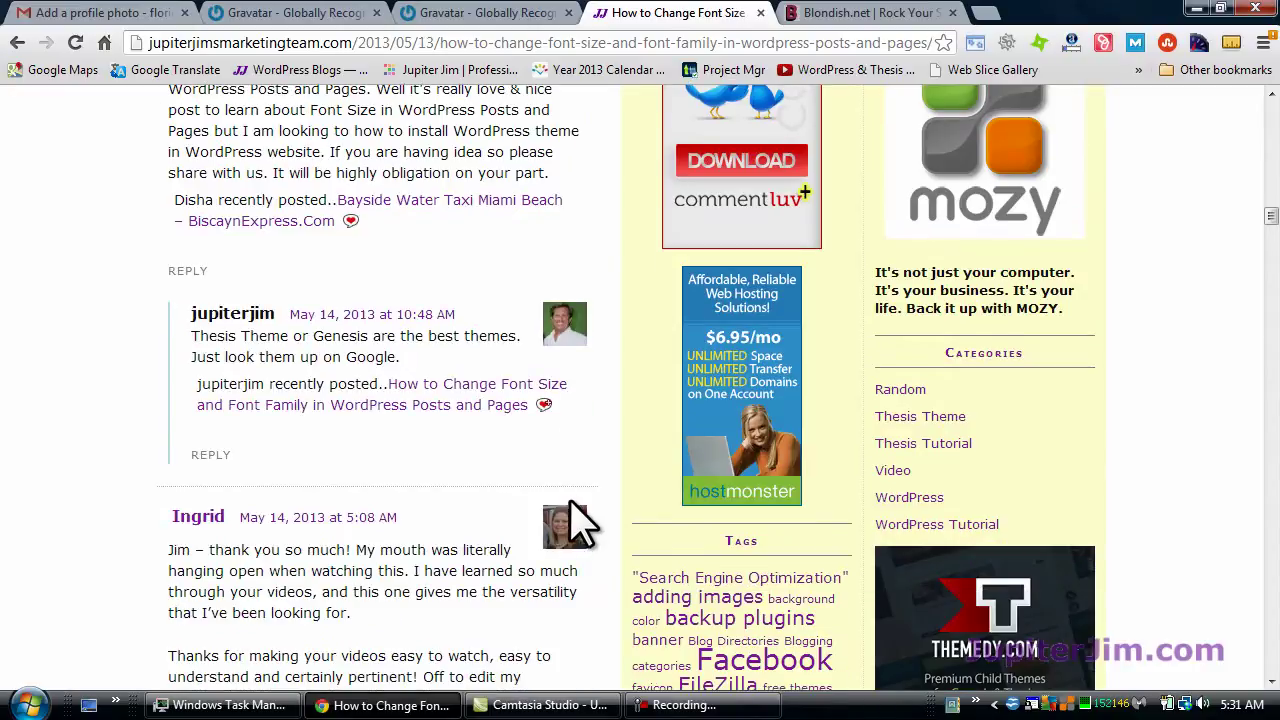
scroll(567, 570, down, 8)
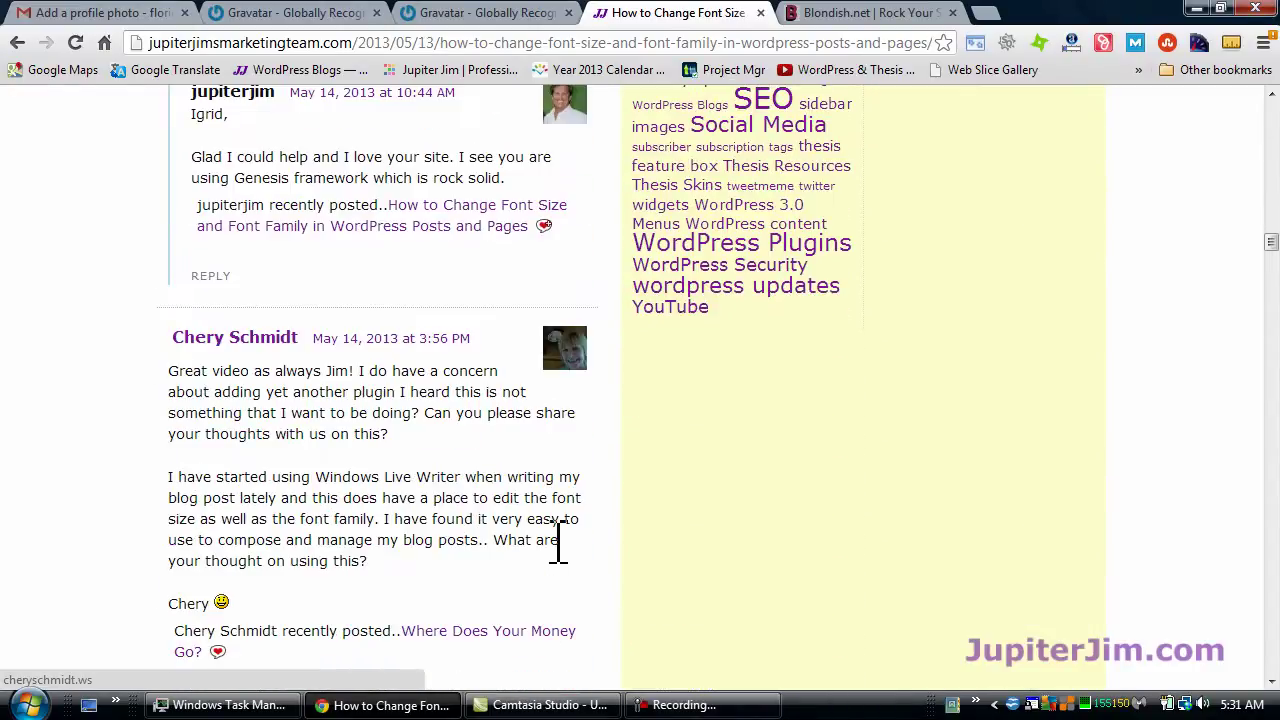
scroll(575, 490, down, 12)
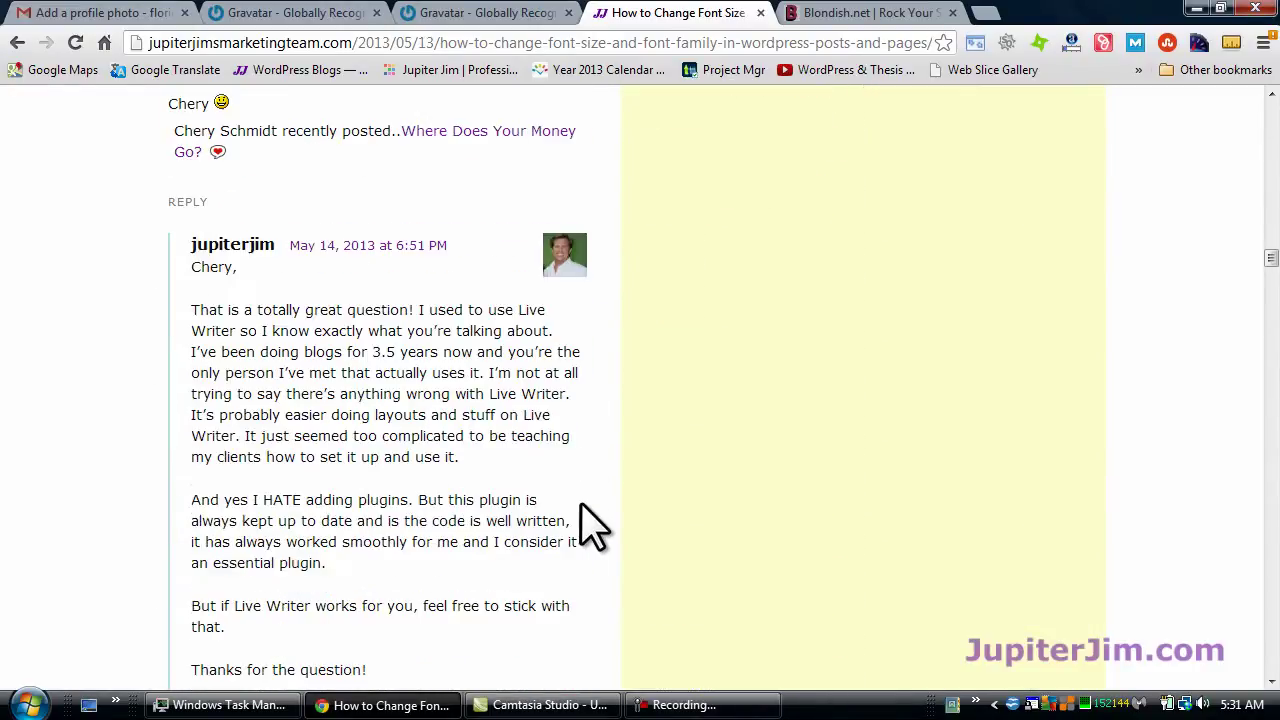
scroll(590, 525, down, 12)
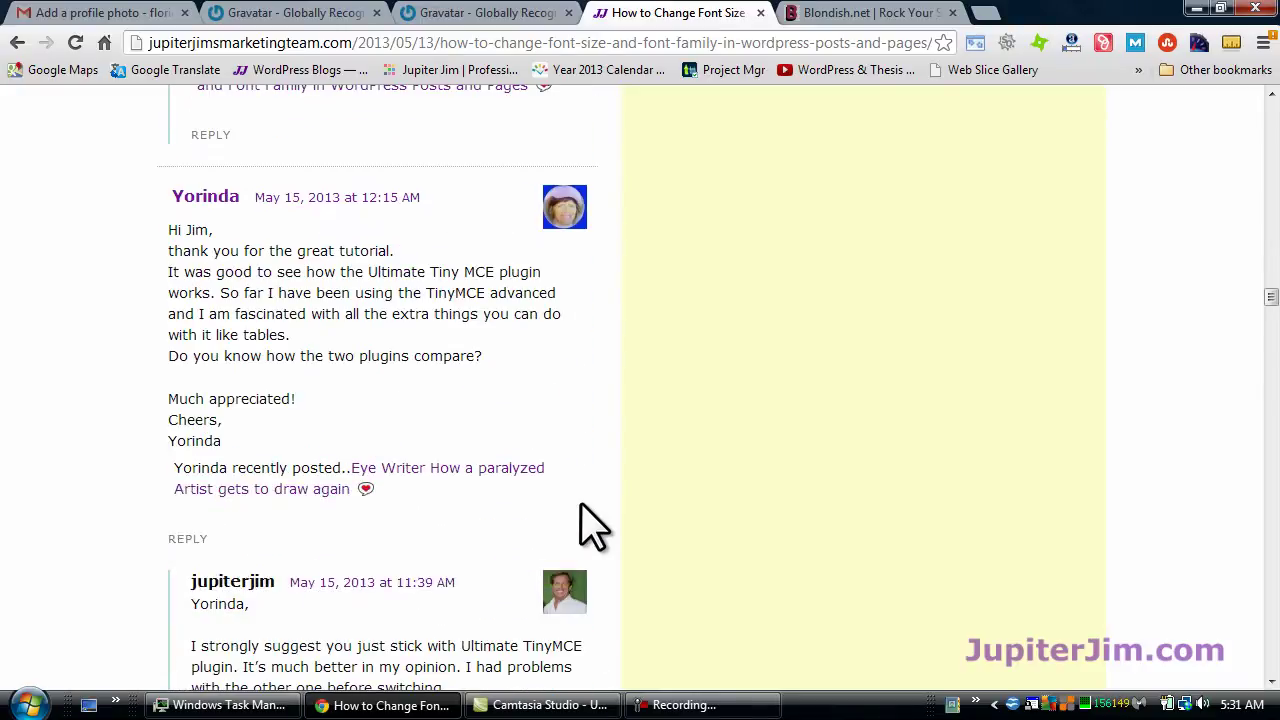
scroll(590, 525, down, 4)
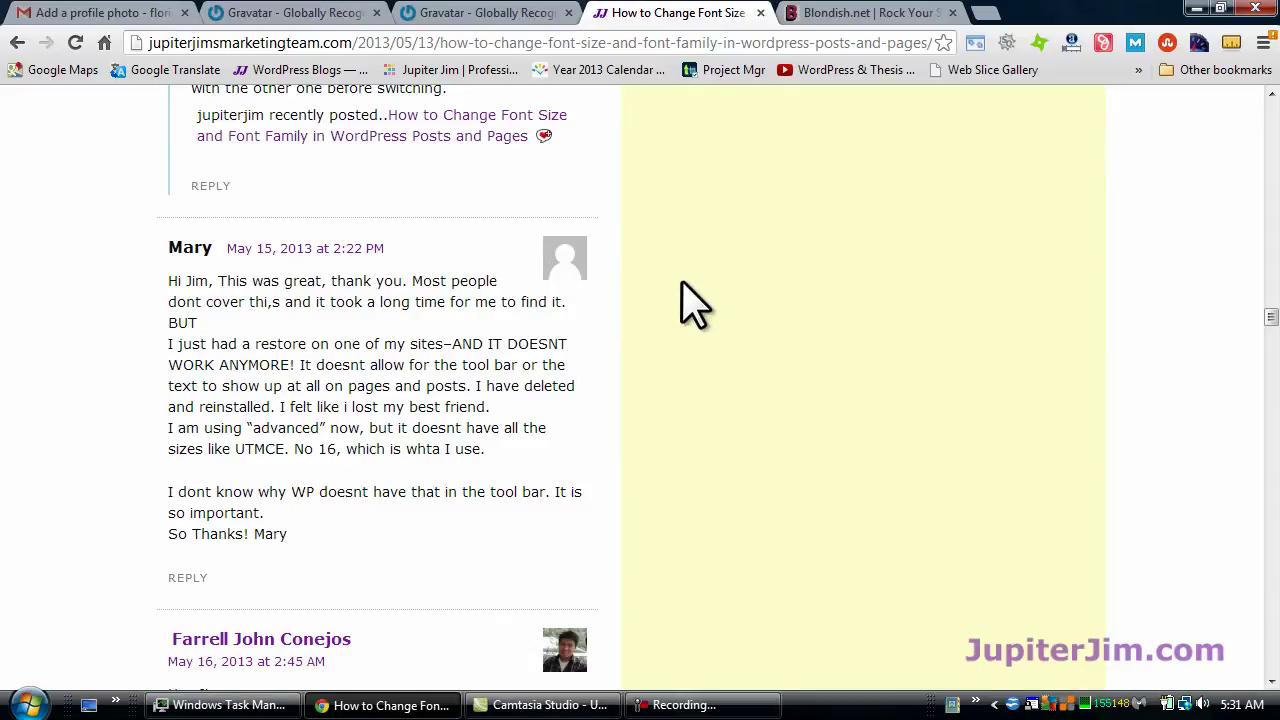
Scroll back up past the 42 comments to the author credit and five related posts.
scroll(683, 285, up, 15)
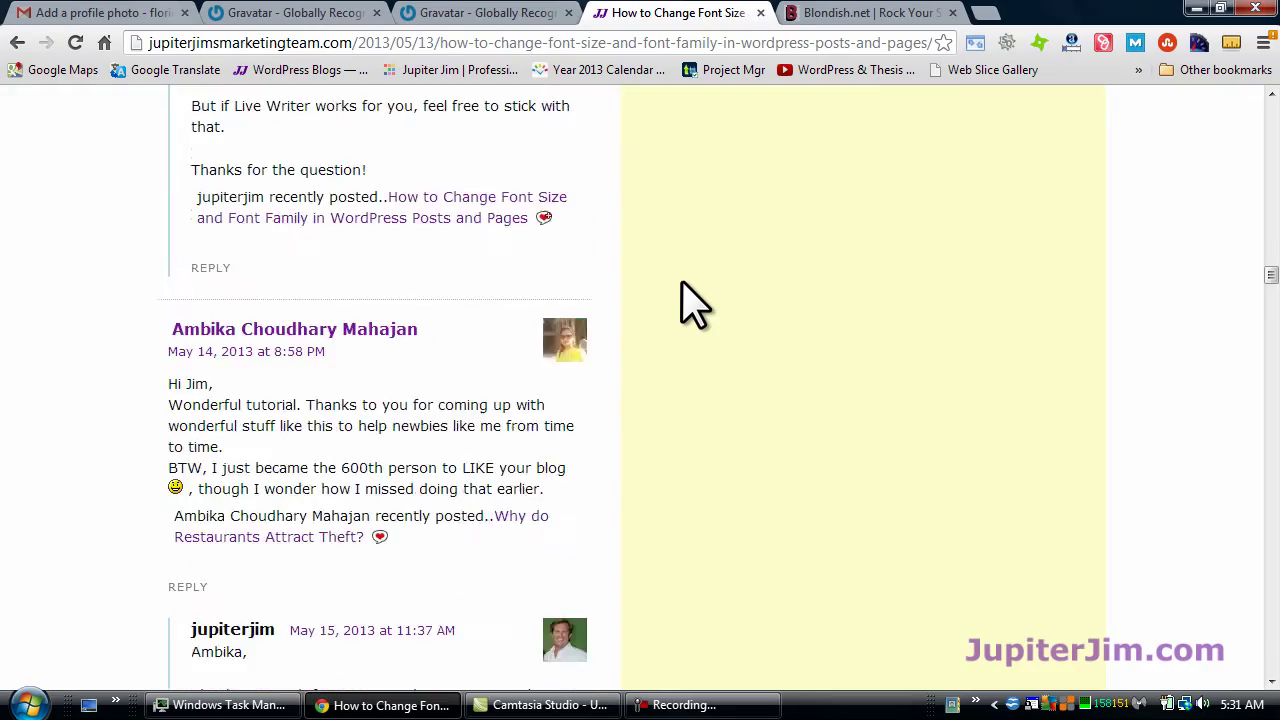
scroll(690, 305, up, 15)
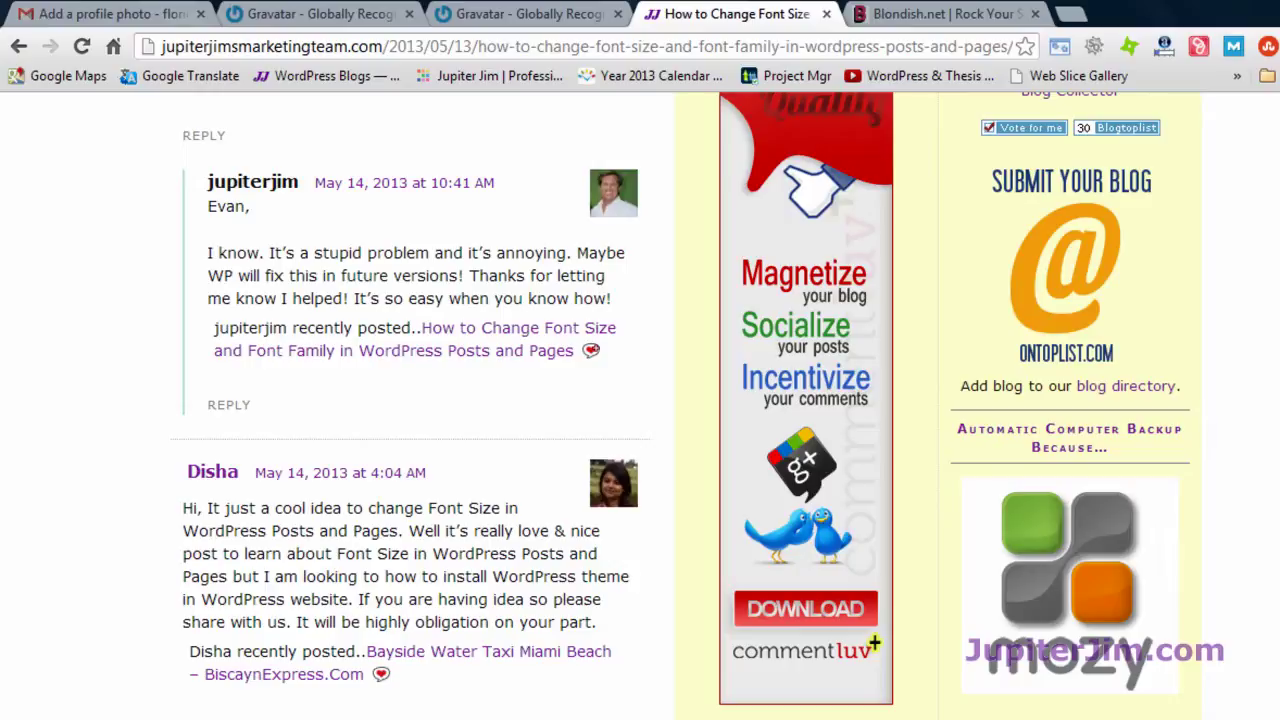
scroll(1245, 400, up, 12)
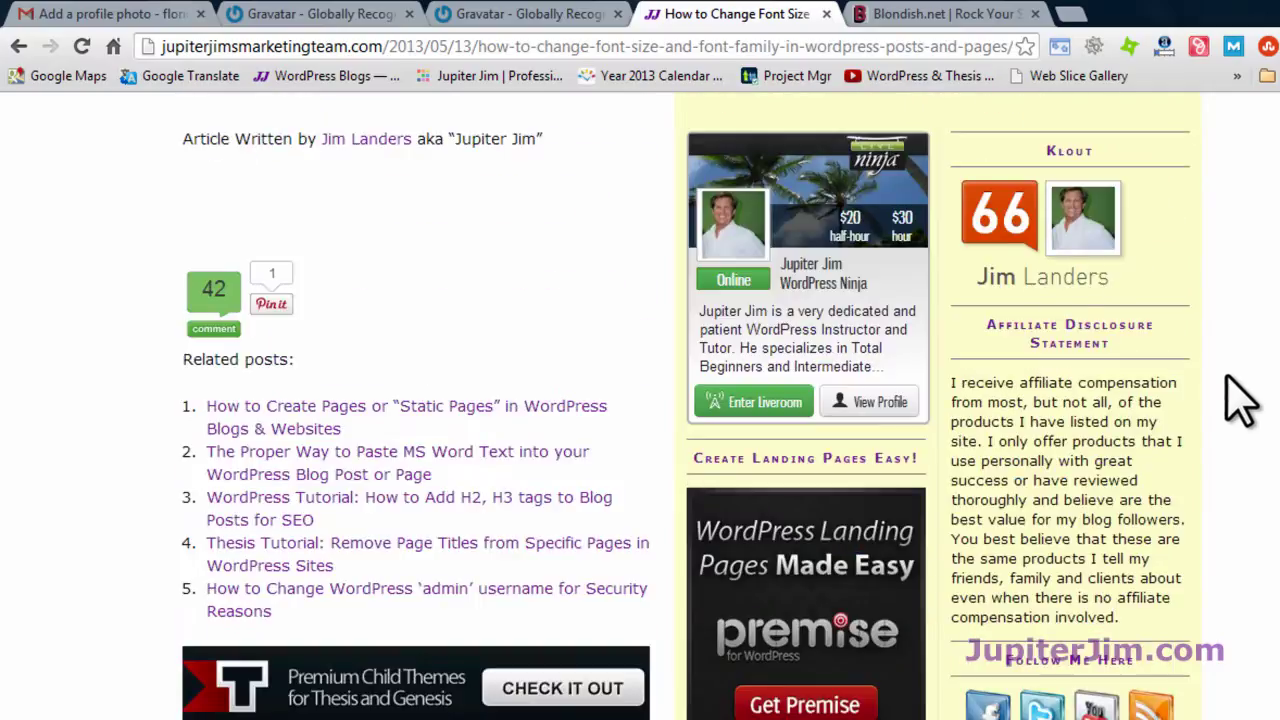
Highlight 'Globally Recognized Avatar' on the What Is Gravatar? page, then return to the Gravatar home page.
click(510, 30)
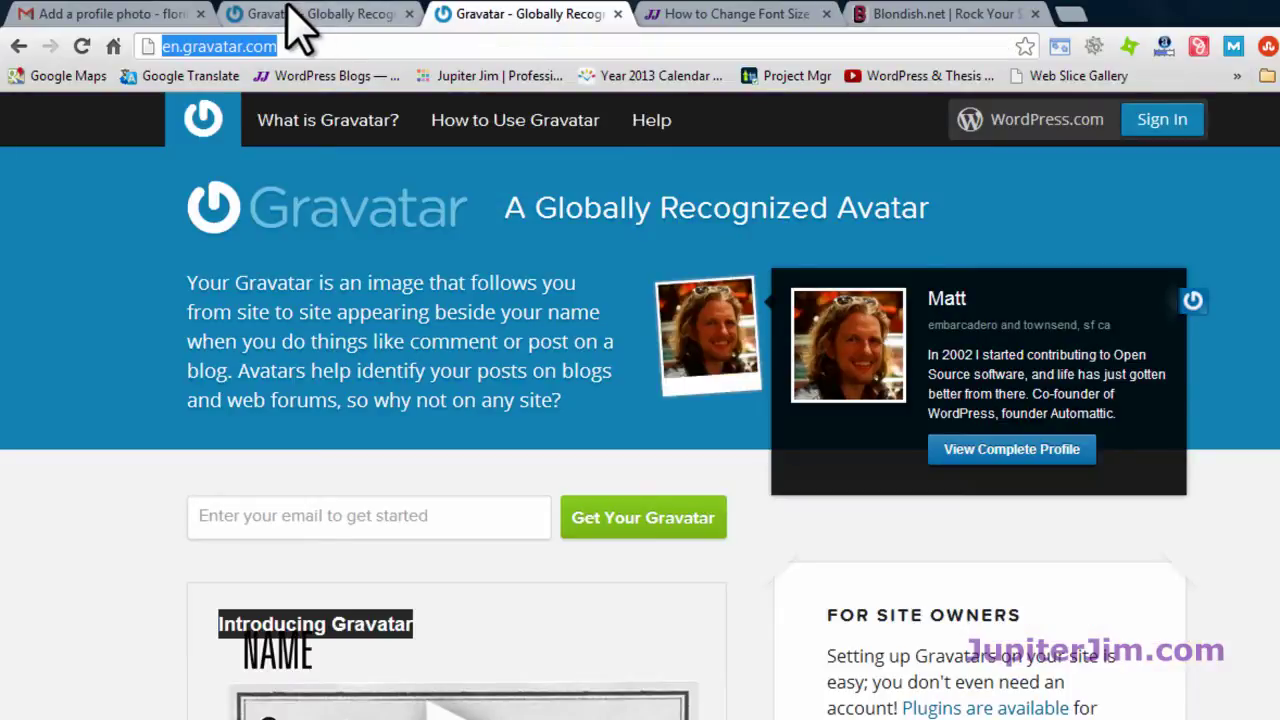
click(295, 14)
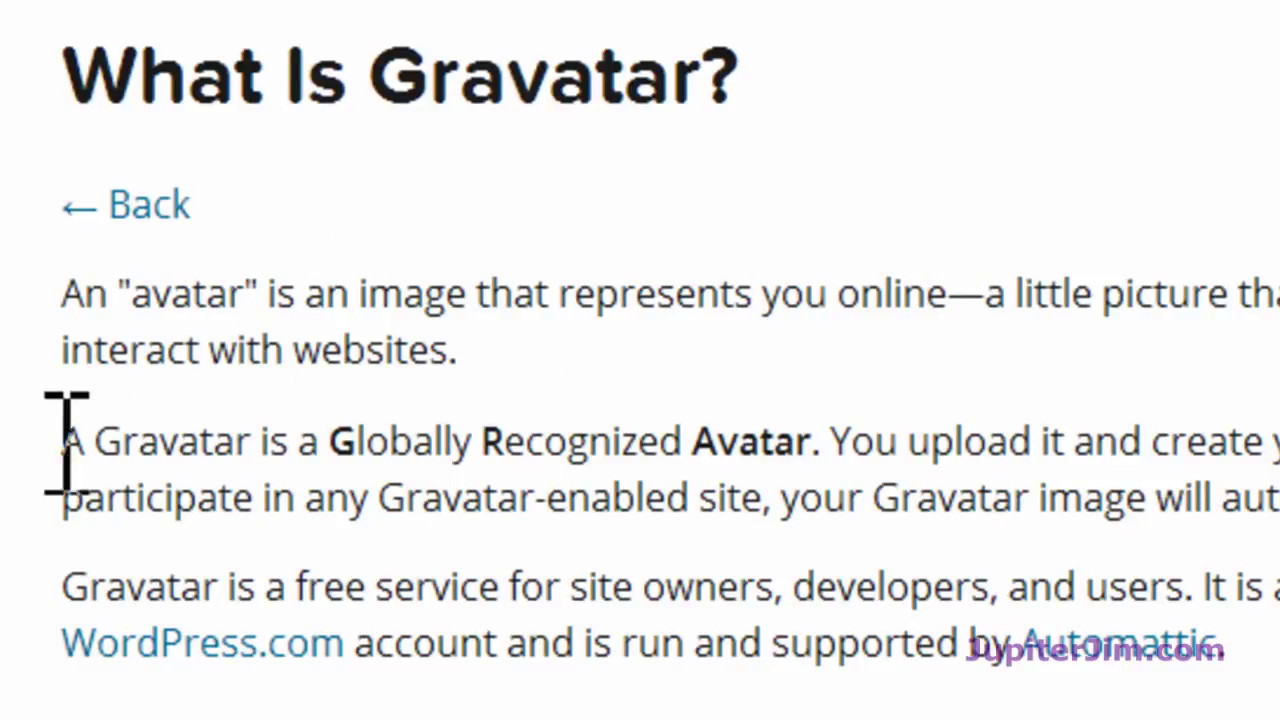
drag(55, 443, 188, 445)
drag(332, 445, 815, 440)
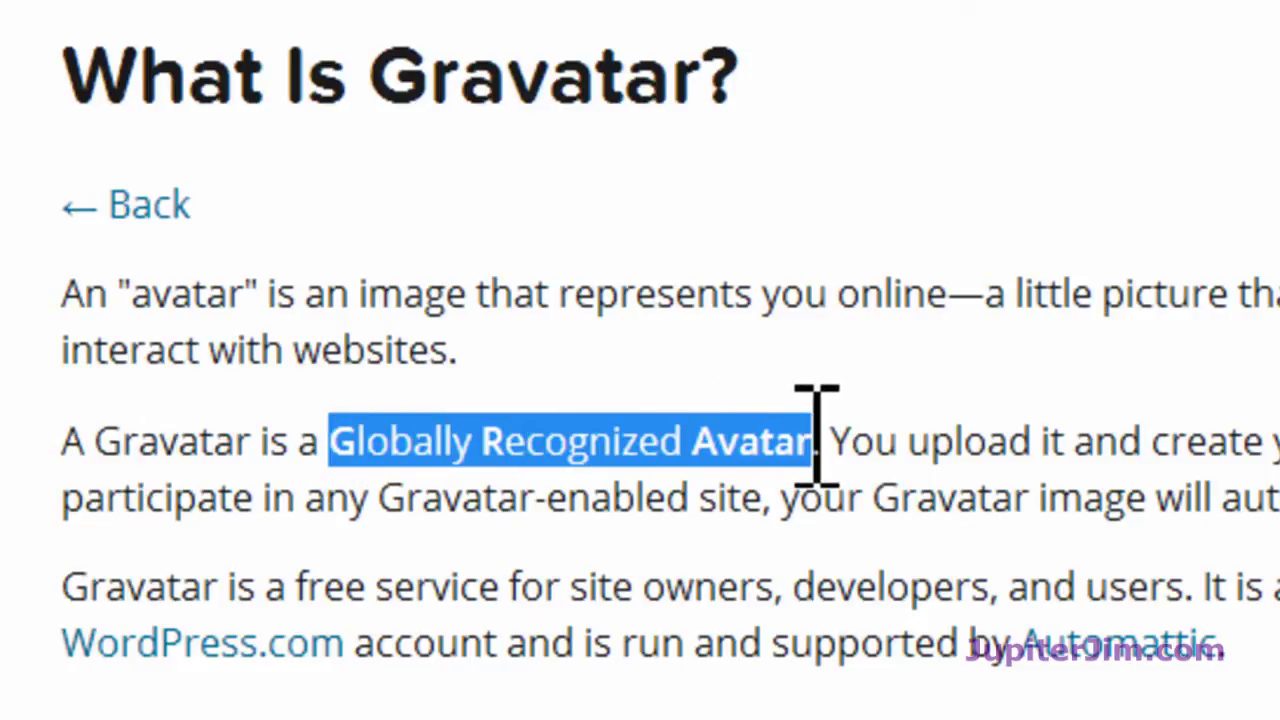
click(1078, 236)
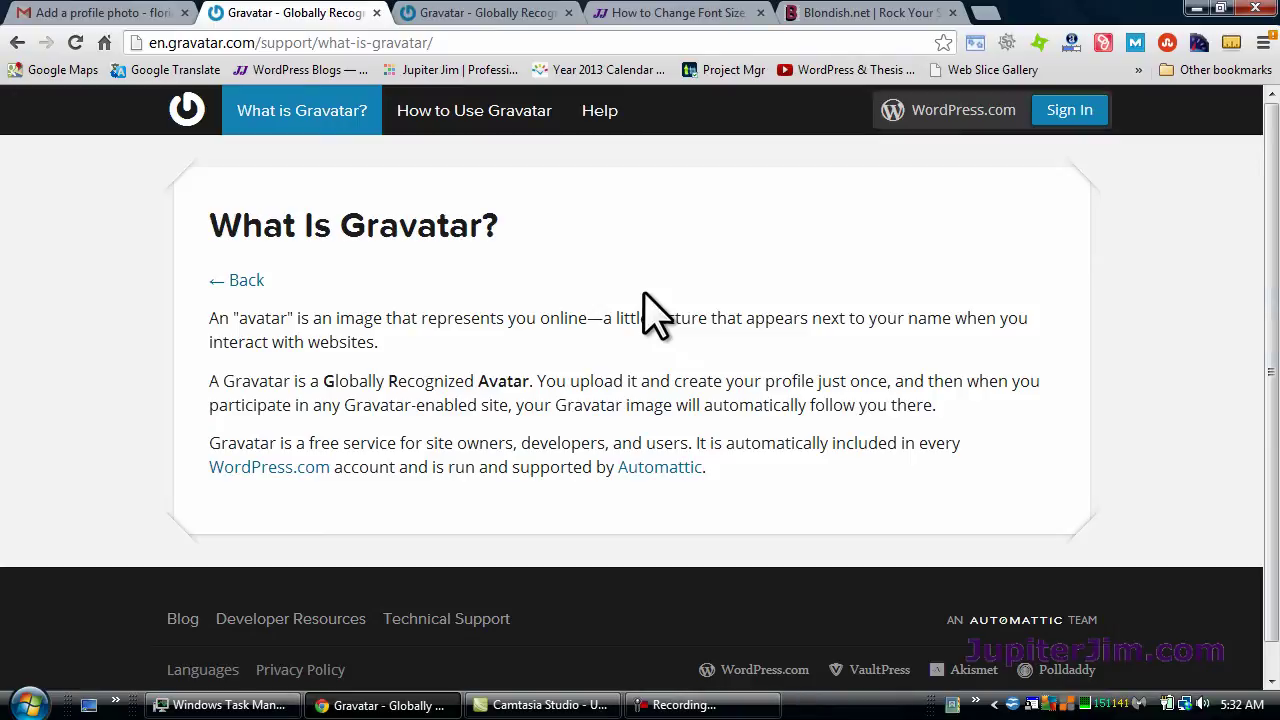
click(457, 17)
Highlight the en.gravatar.com web address and point out its 'en' language prefix.
click(94, 502)
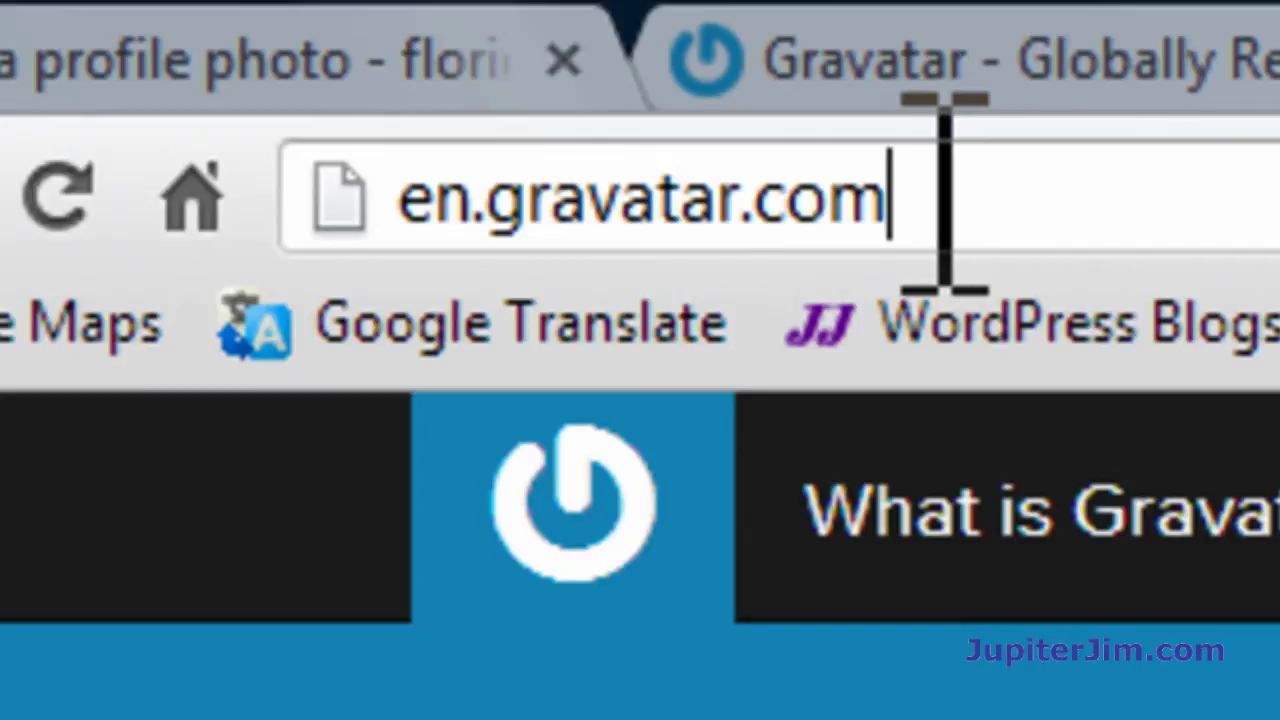
drag(943, 194, 191, 157)
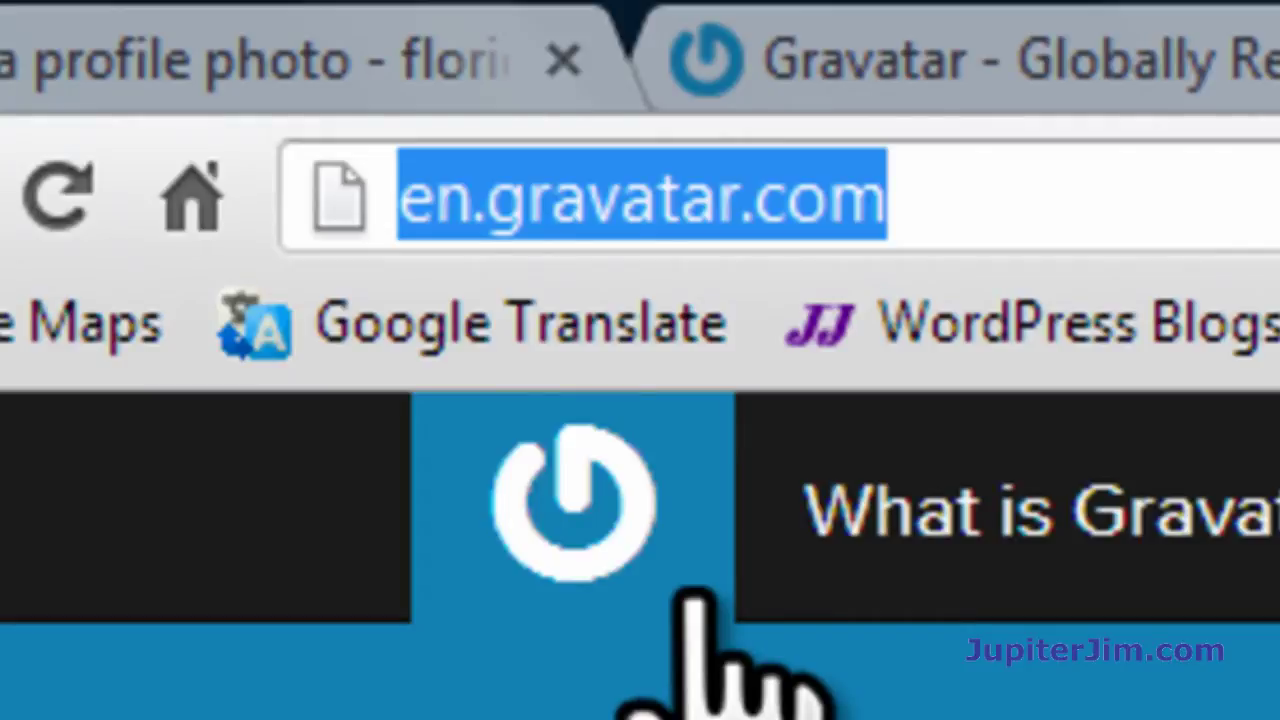
click(462, 215)
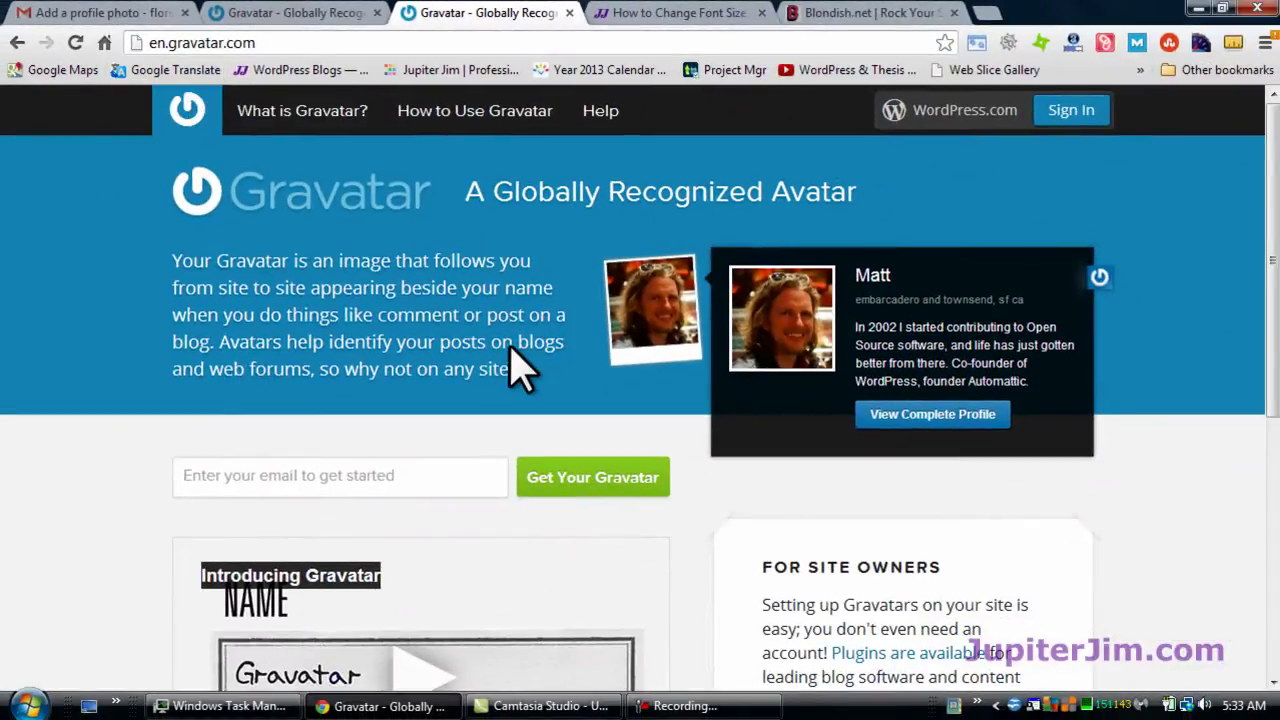
scroll(3, 522, down, 1)
scroll(18, 540, down, 4)
scroll(18, 545, up, 2)
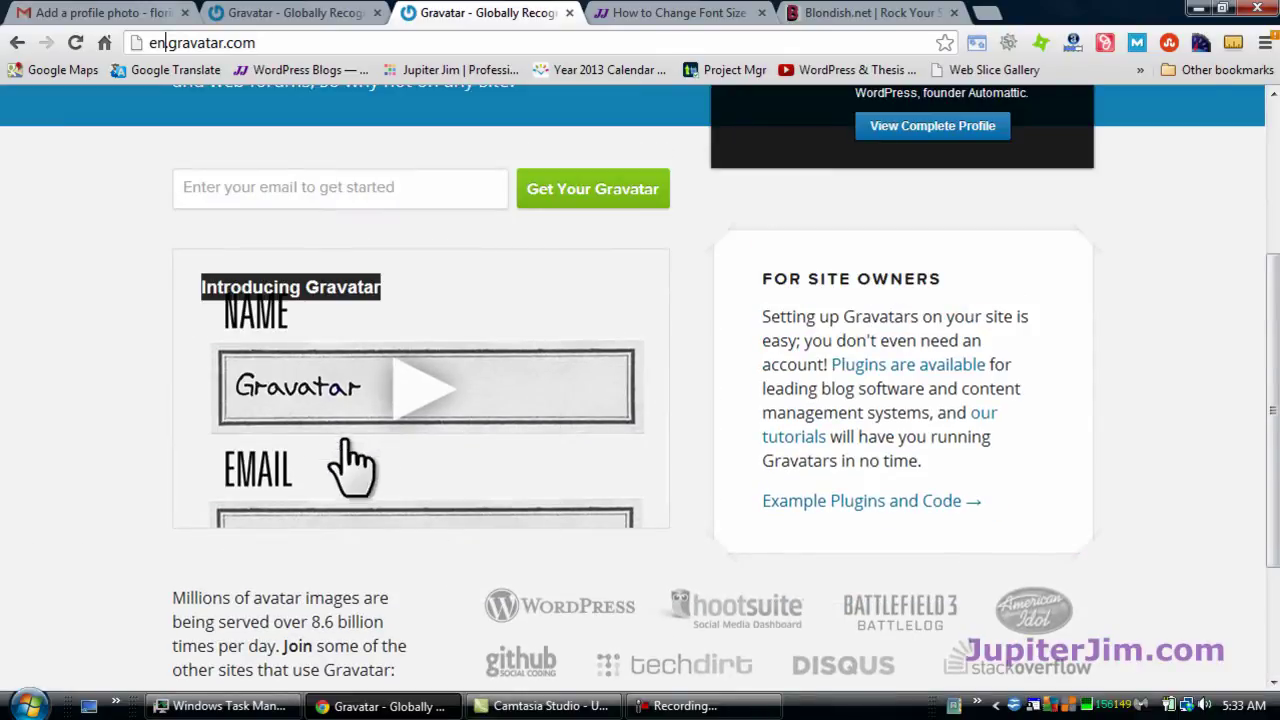
scroll(171, 451, up, 3)
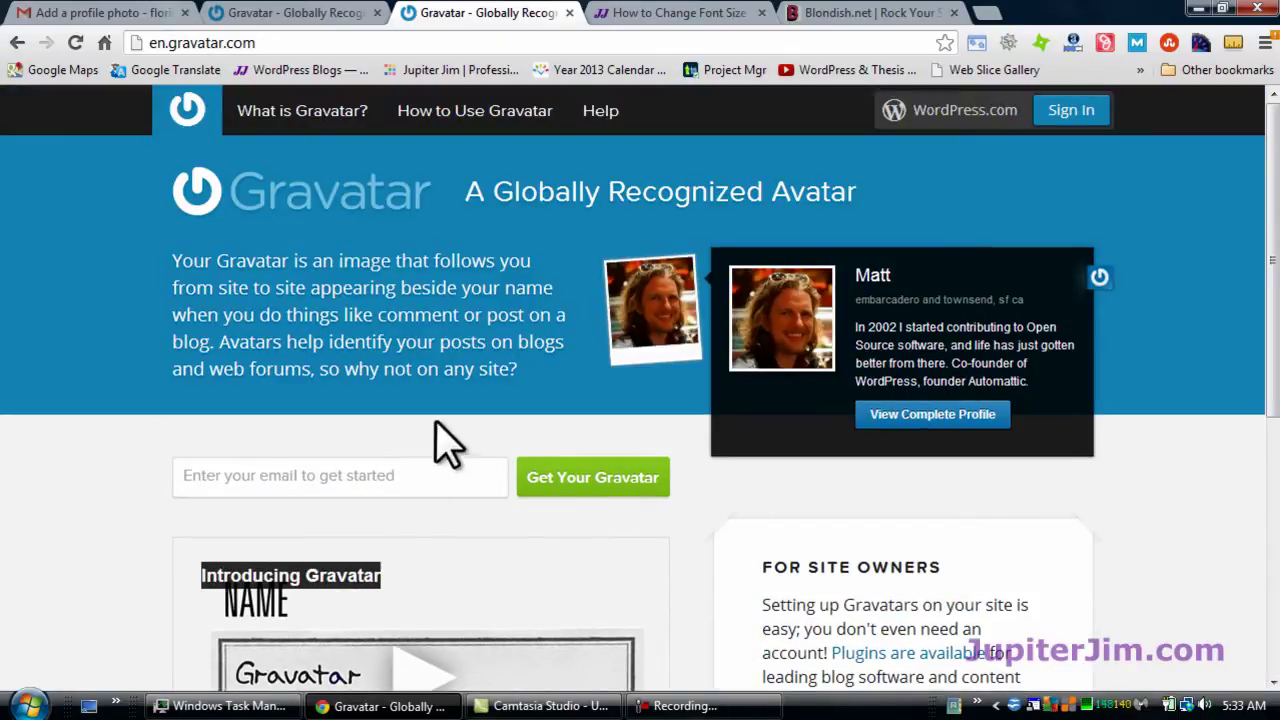
Fill the email field from the autocomplete suggestion and submit Get Your Gravatar.
click(316, 478)
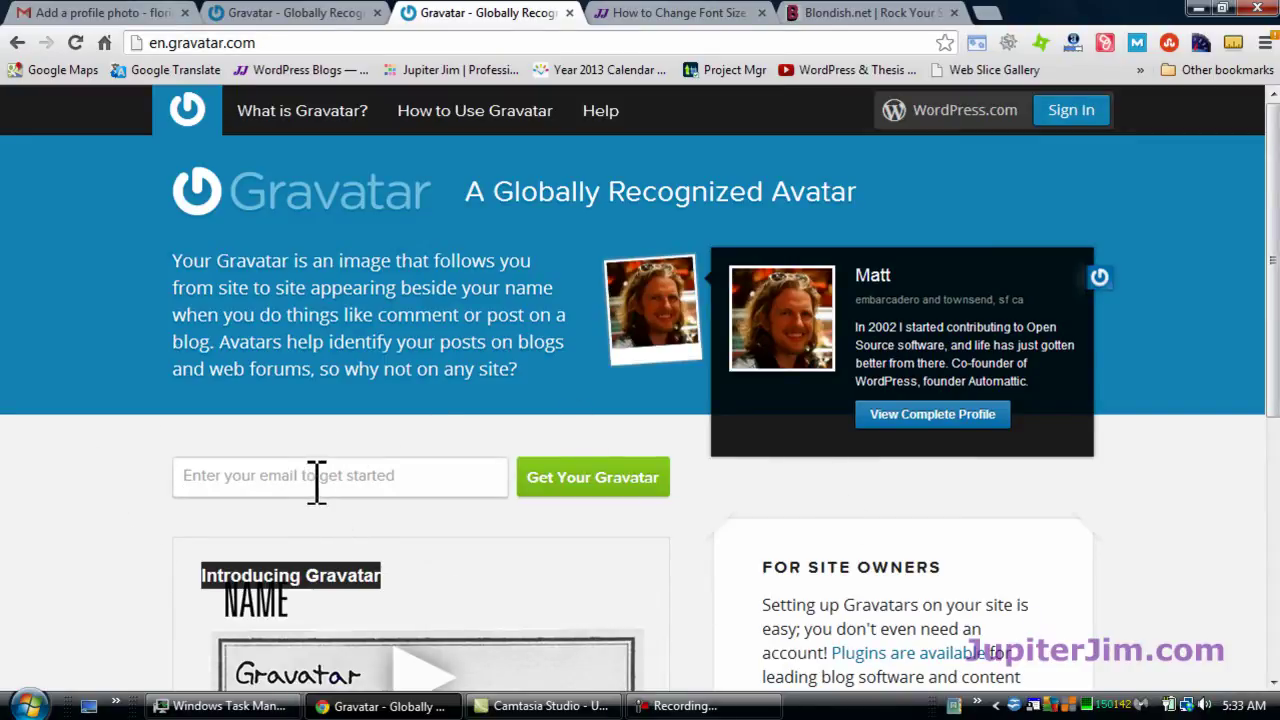
text(f)
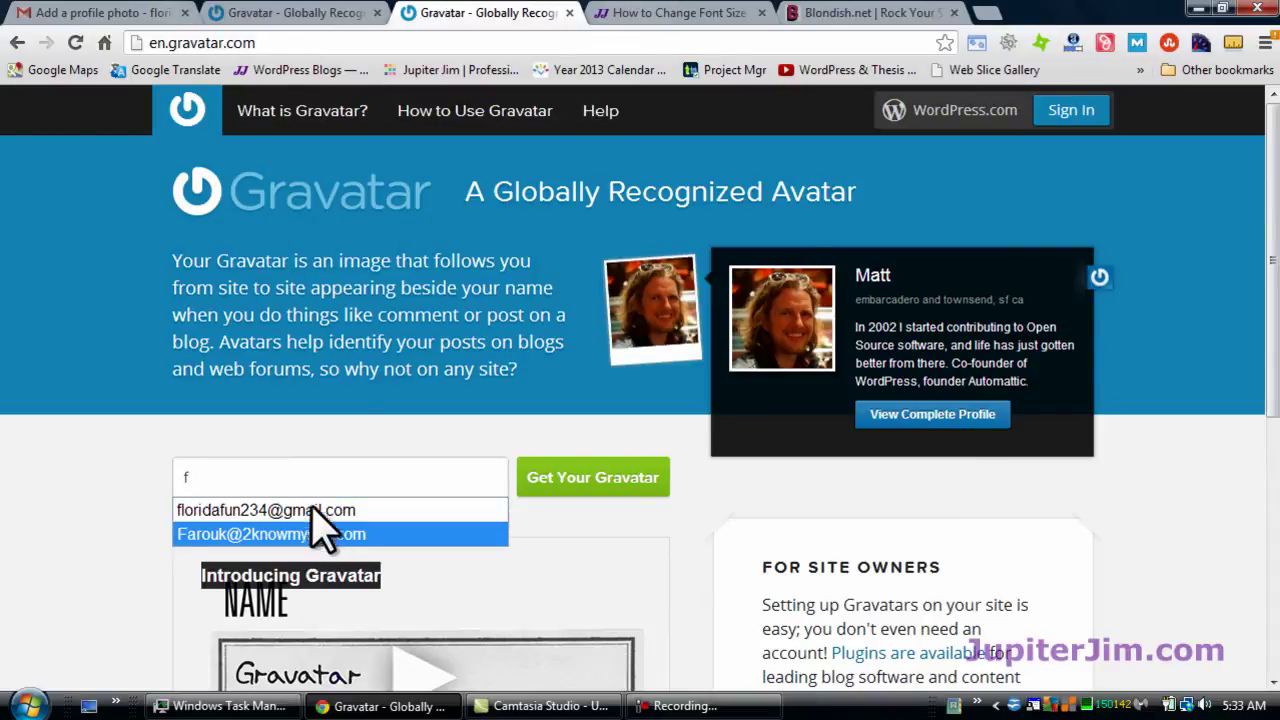
click(310, 503)
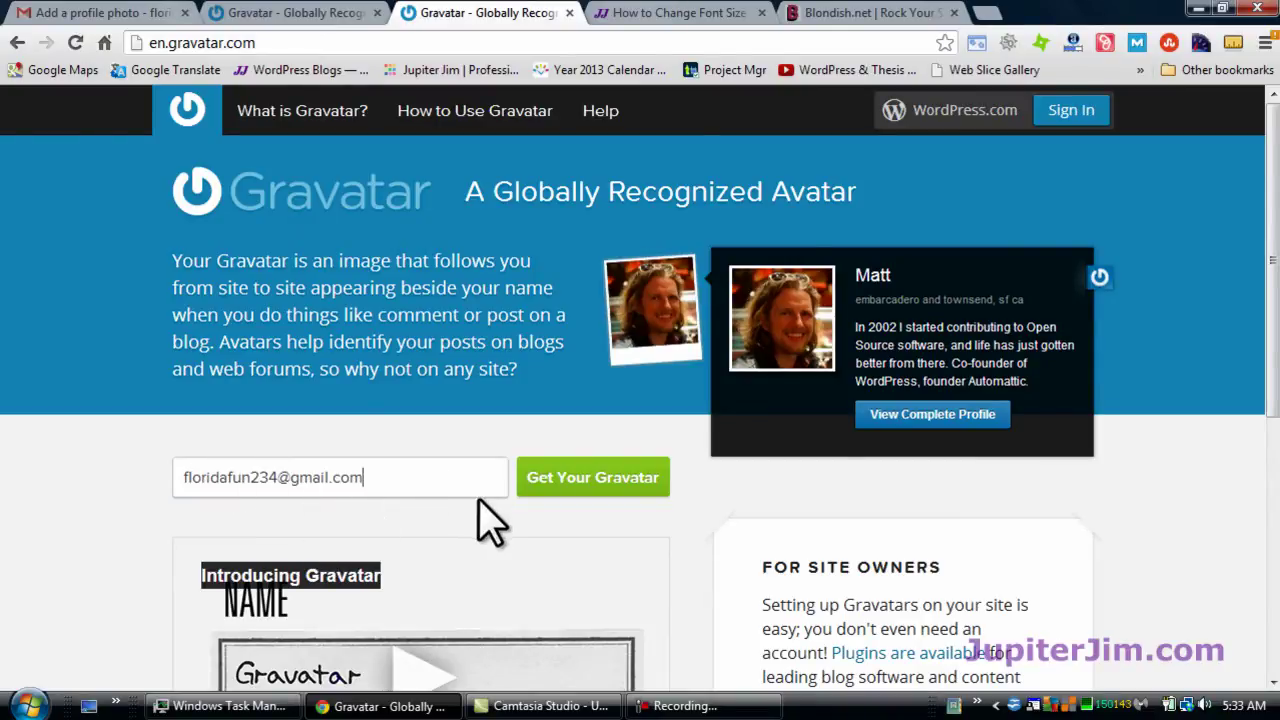
click(606, 479)
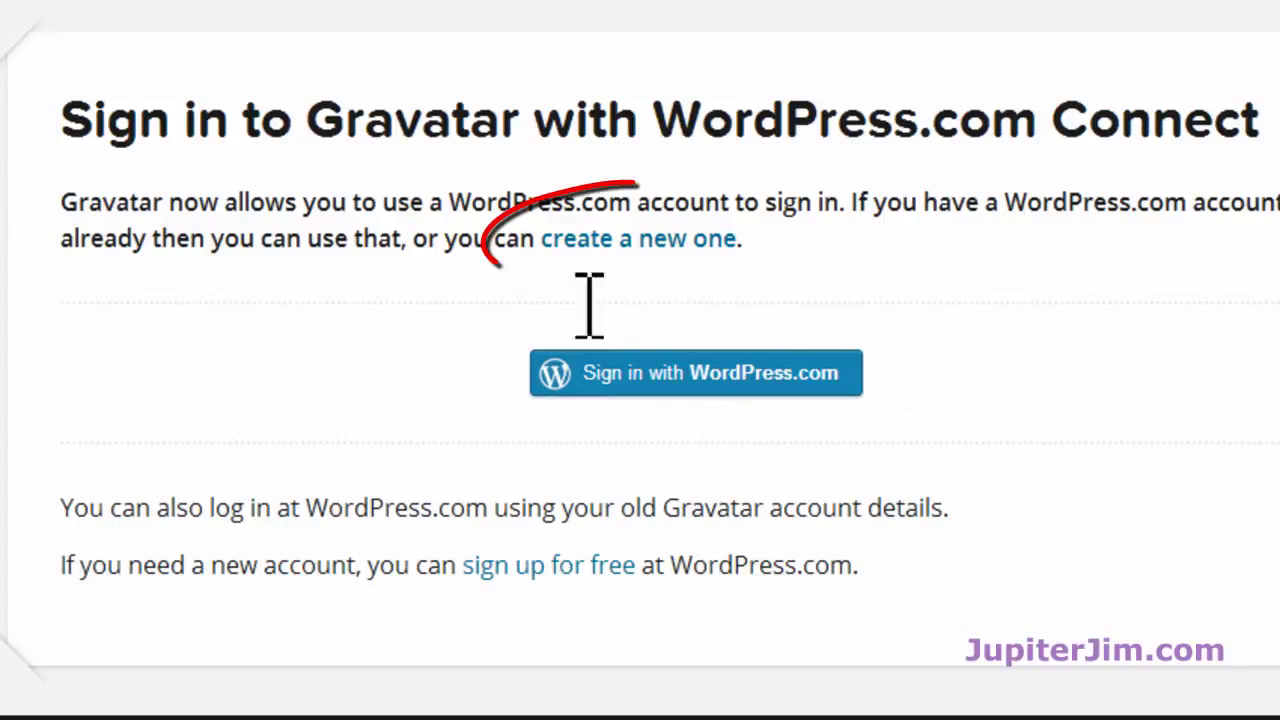
Choose 'create a new one' to make a new WordPress.com account.
click(632, 242)
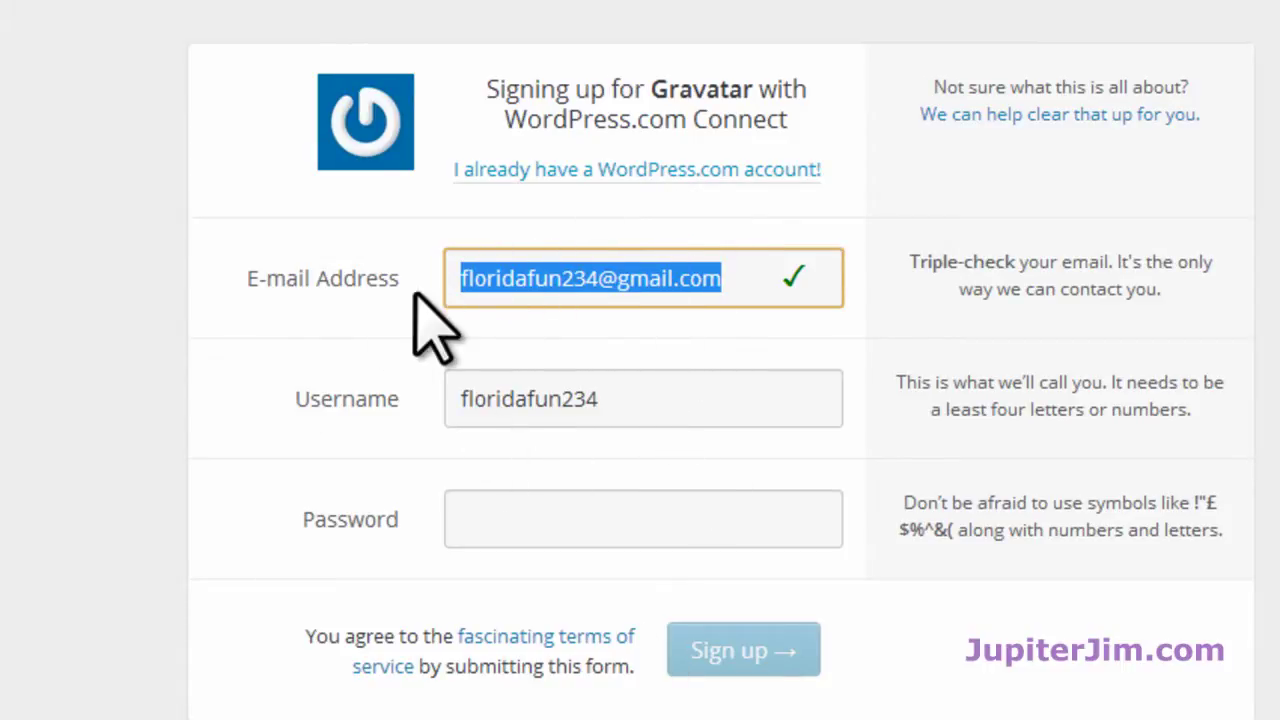
Overwrite the suggested username with the chosen username and type the account password.
click(134, 265)
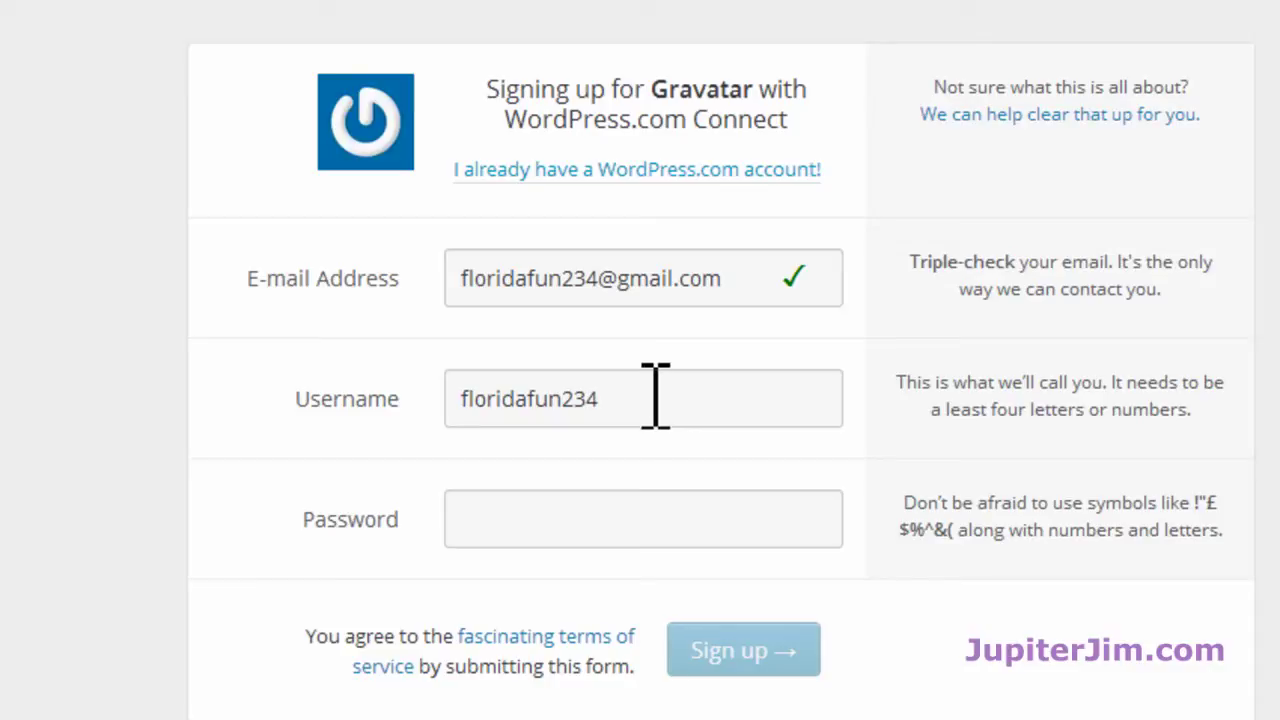
drag(654, 391, 391, 402)
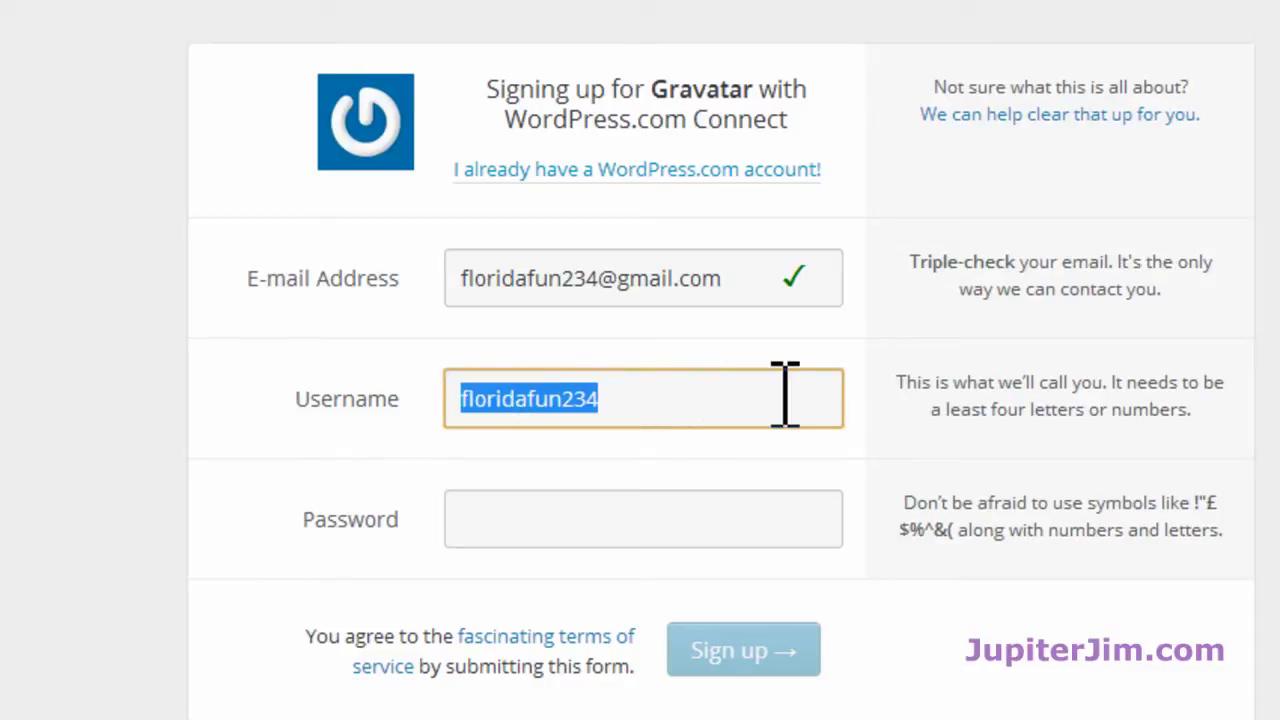
text(bob)
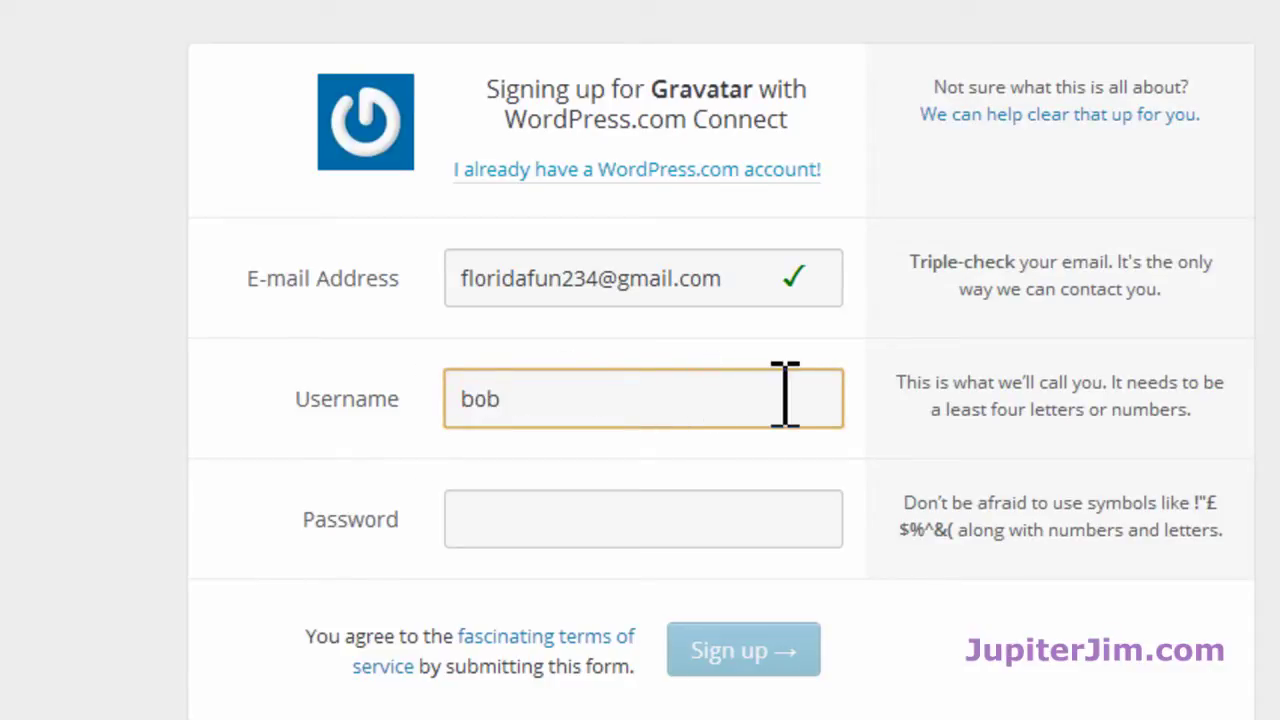
text(jangles)
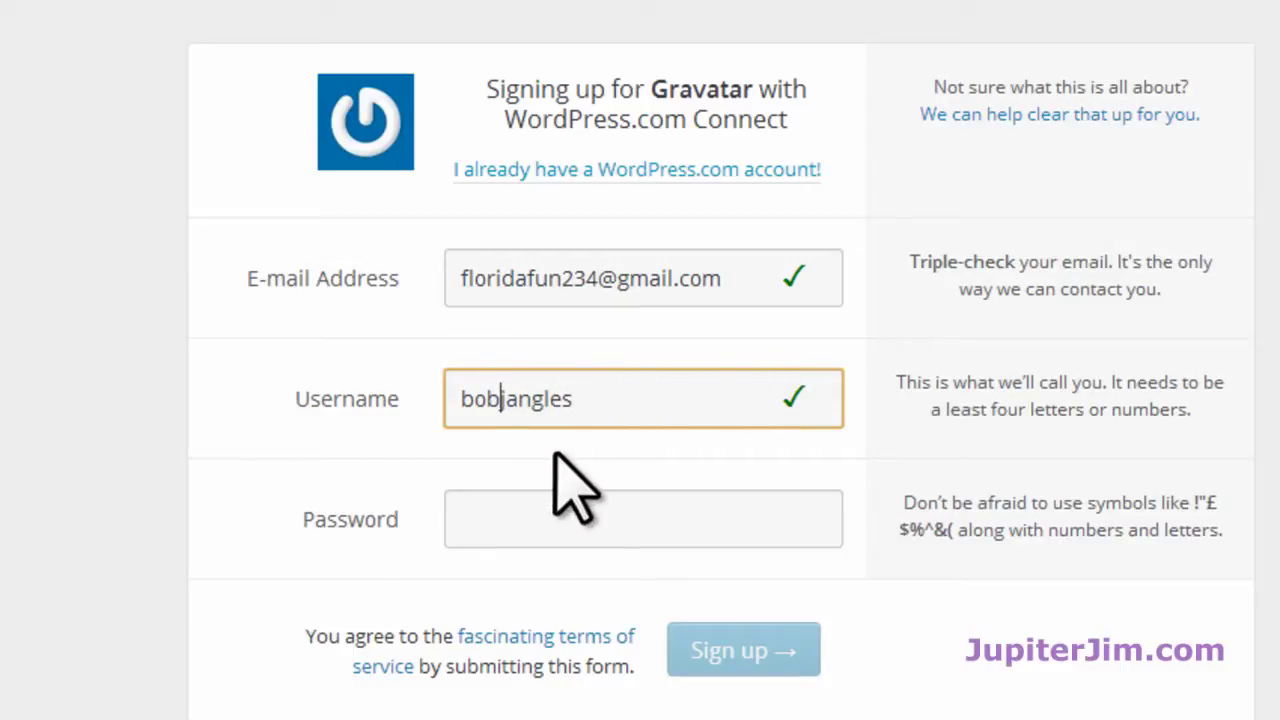
text(_)
key(BackSpace)
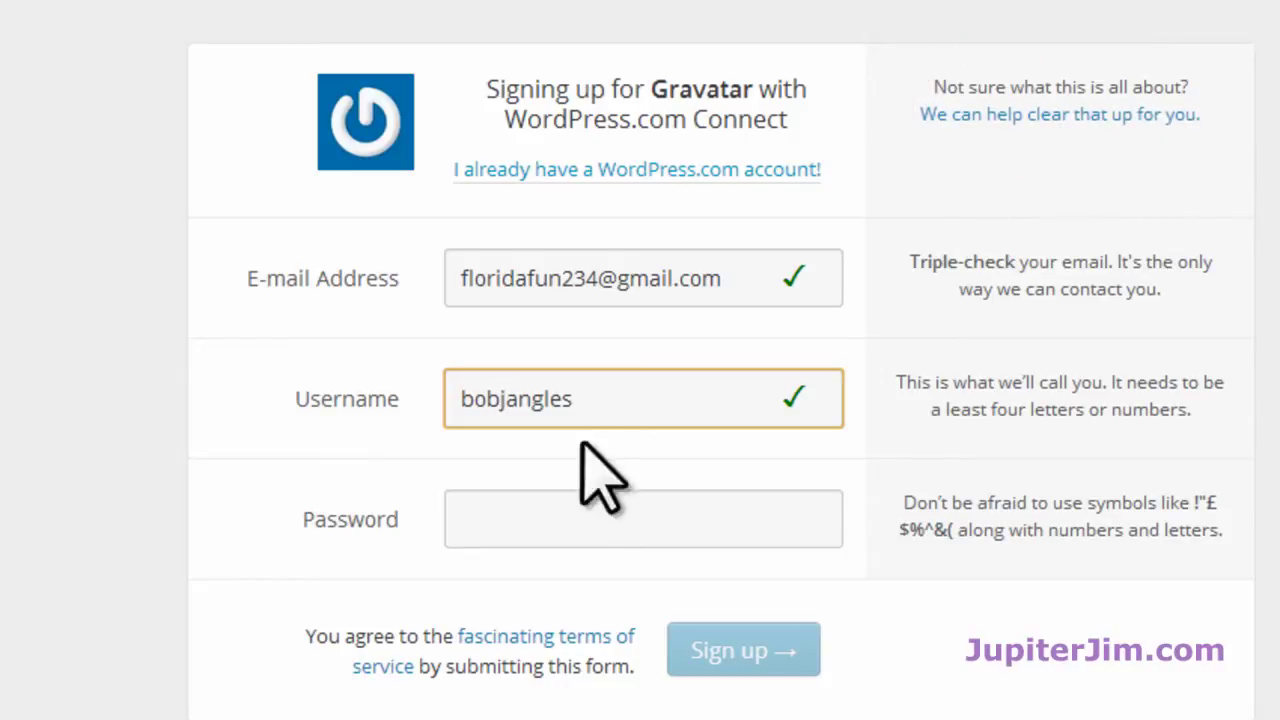
click(557, 518)
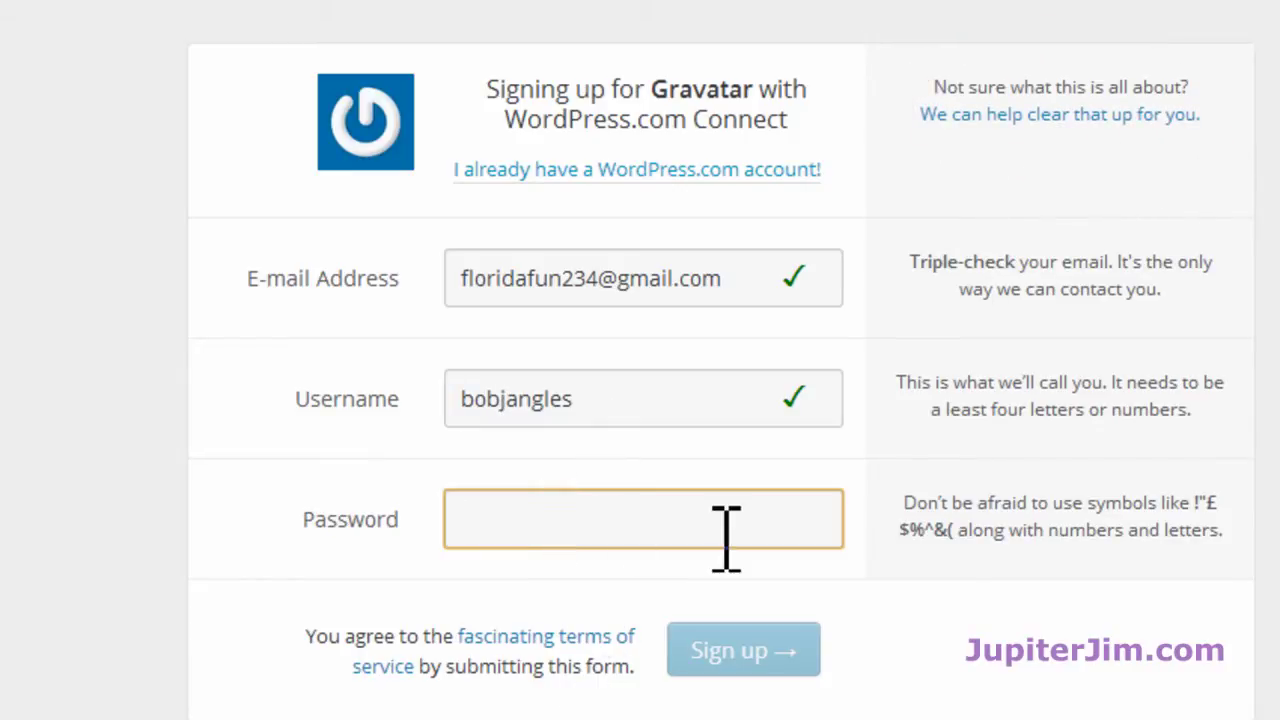
text(****)
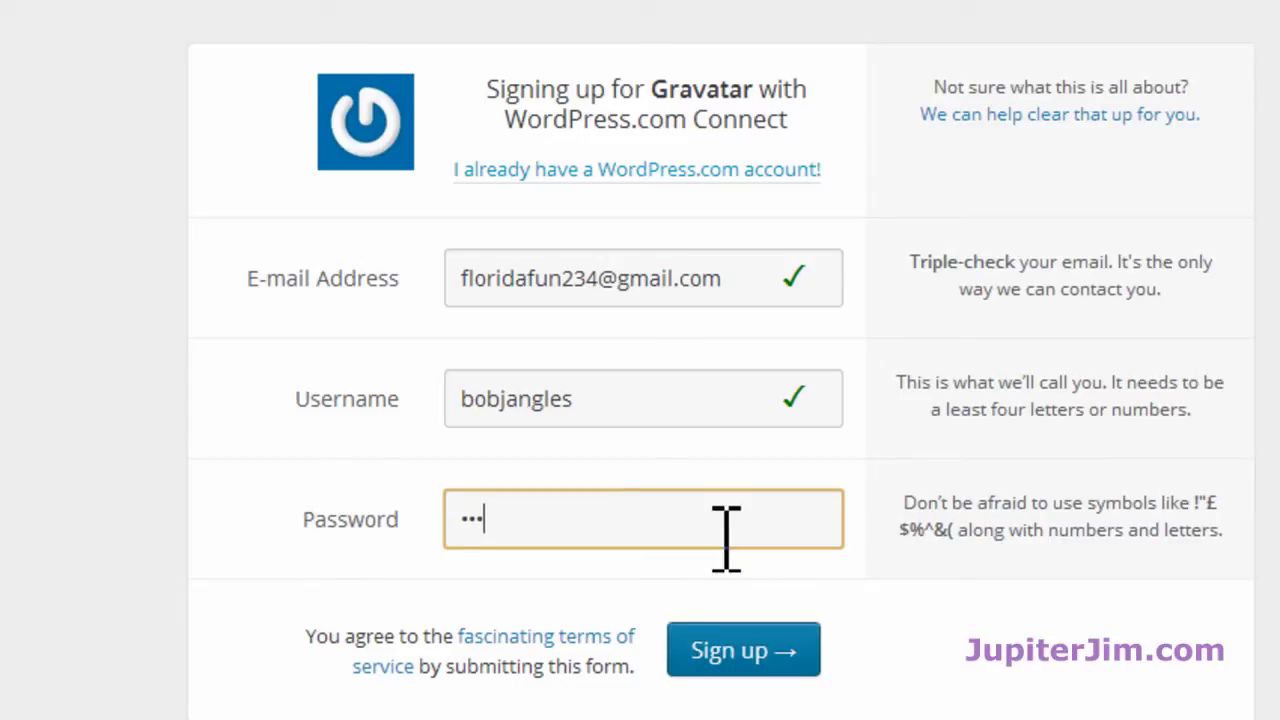
text(****)
Replace the too-weak password with a longer 15-character password and resubmit the sign-up.
click(745, 648)
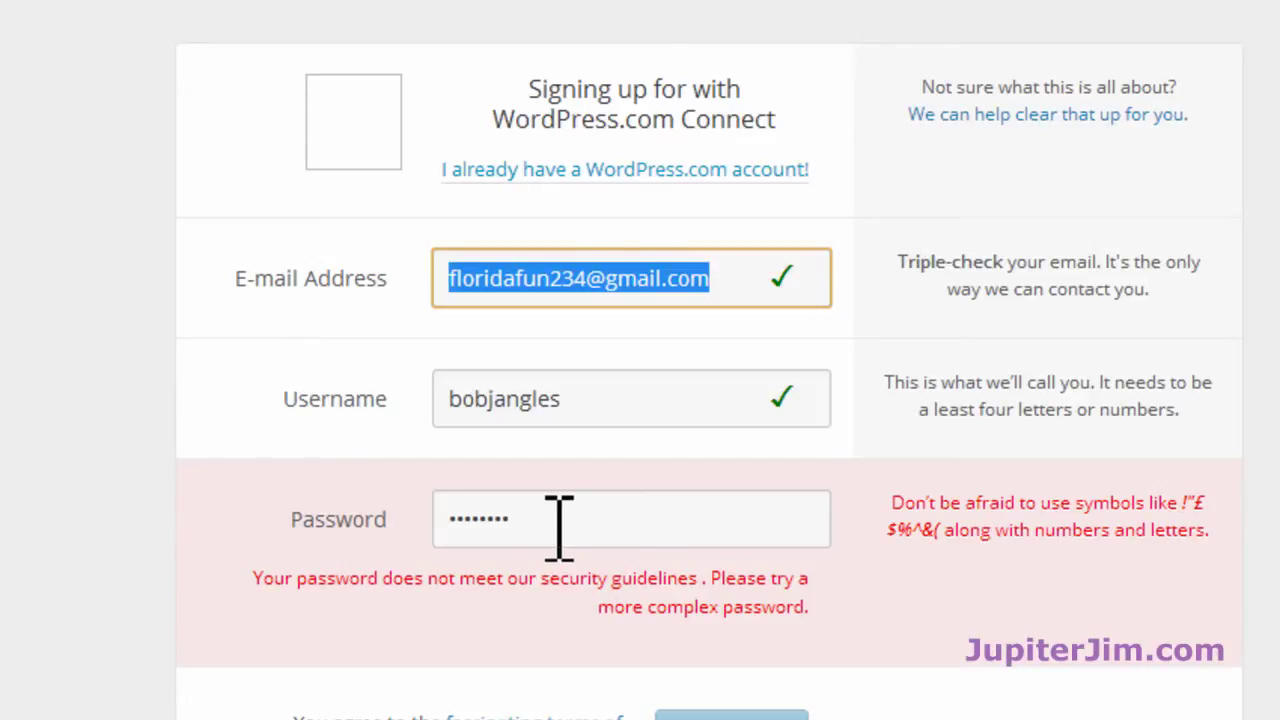
drag(560, 520, 398, 515)
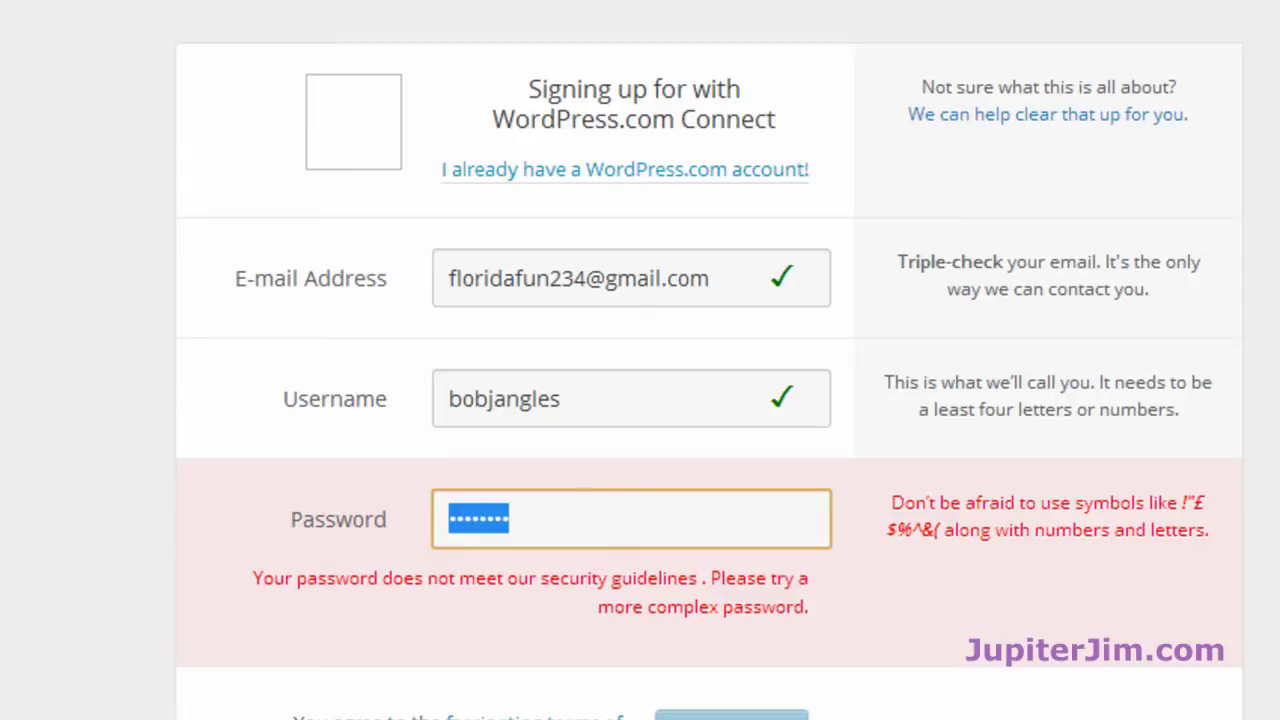
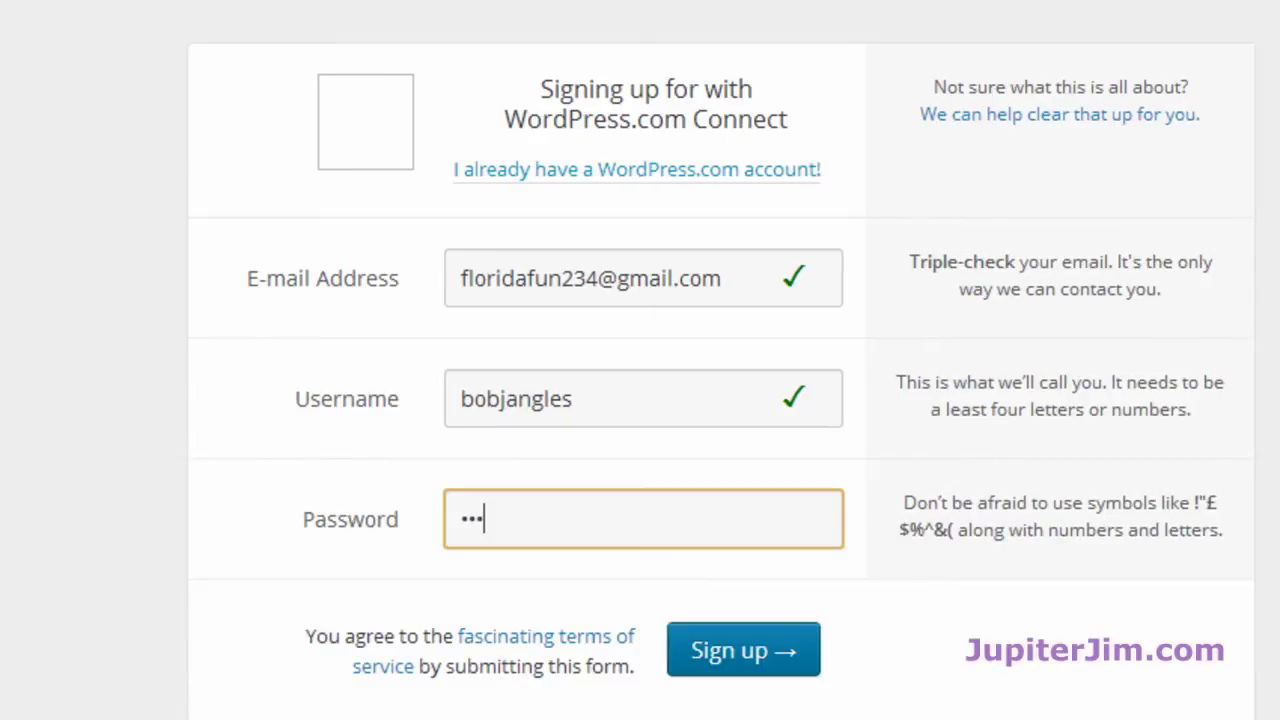
key(BackSpace)
key(BackSpace)
key(BackSpace)
key(BackSpace)
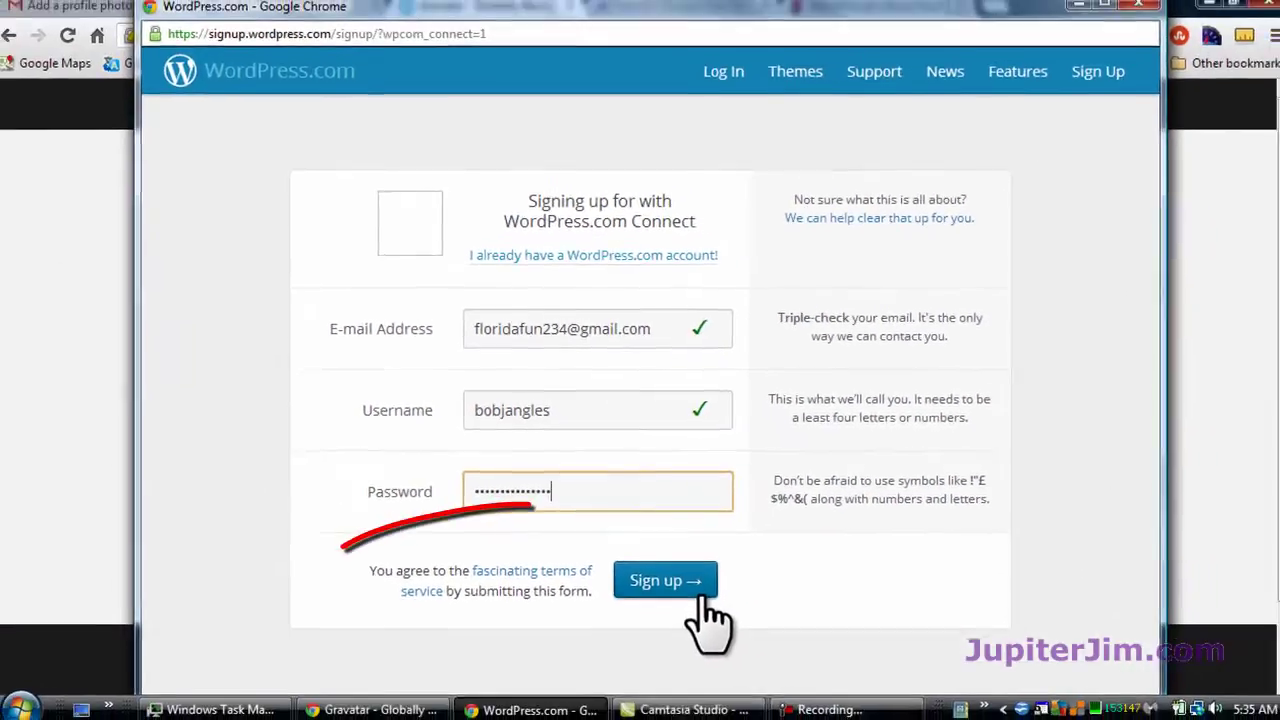
click(668, 586)
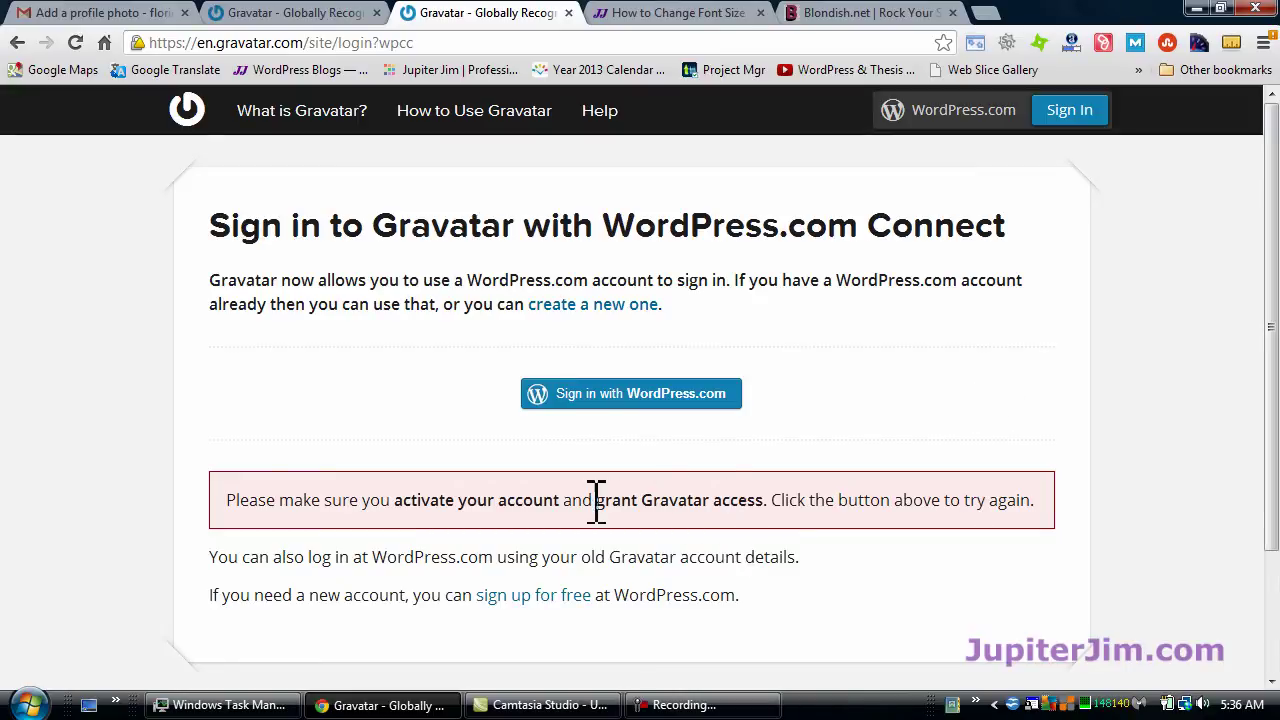
Highlight the activate-your-account notice, then switch to the Gmail inbox.
drag(392, 500, 563, 500)
click(88, 14)
click(239, 214)
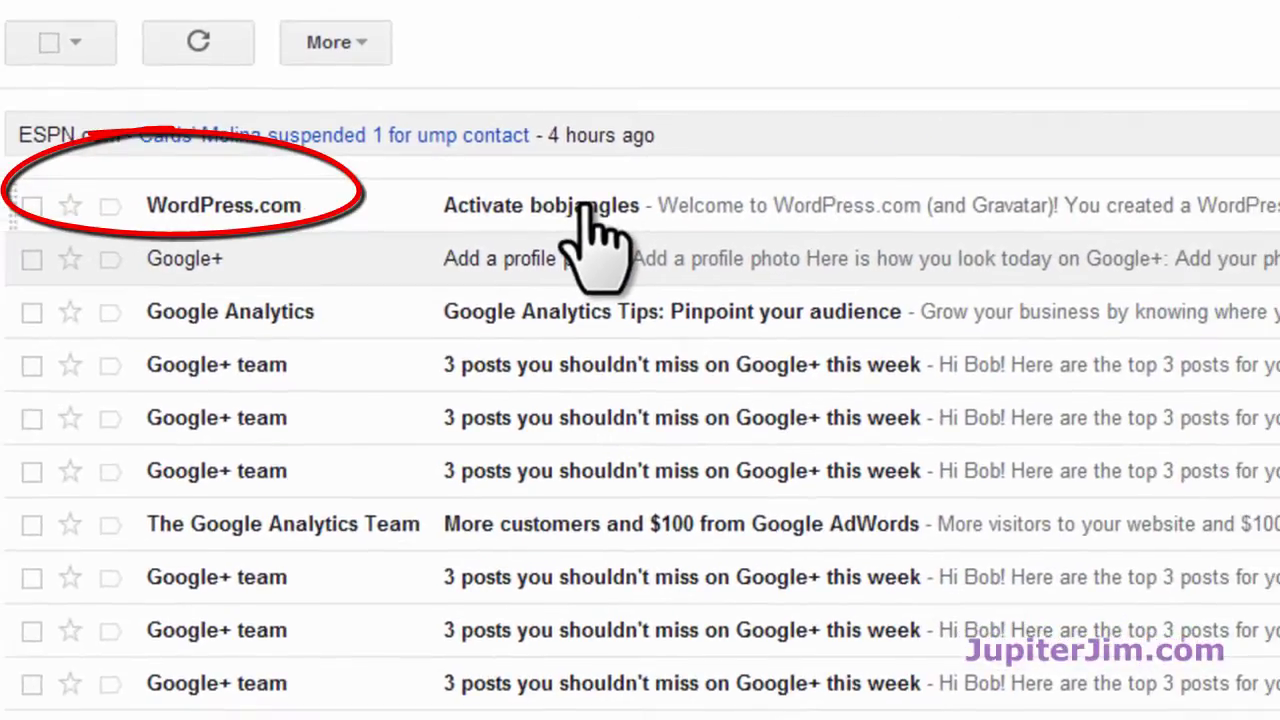
Open the WordPress.com activation email and follow its Activate Account link.
click(597, 250)
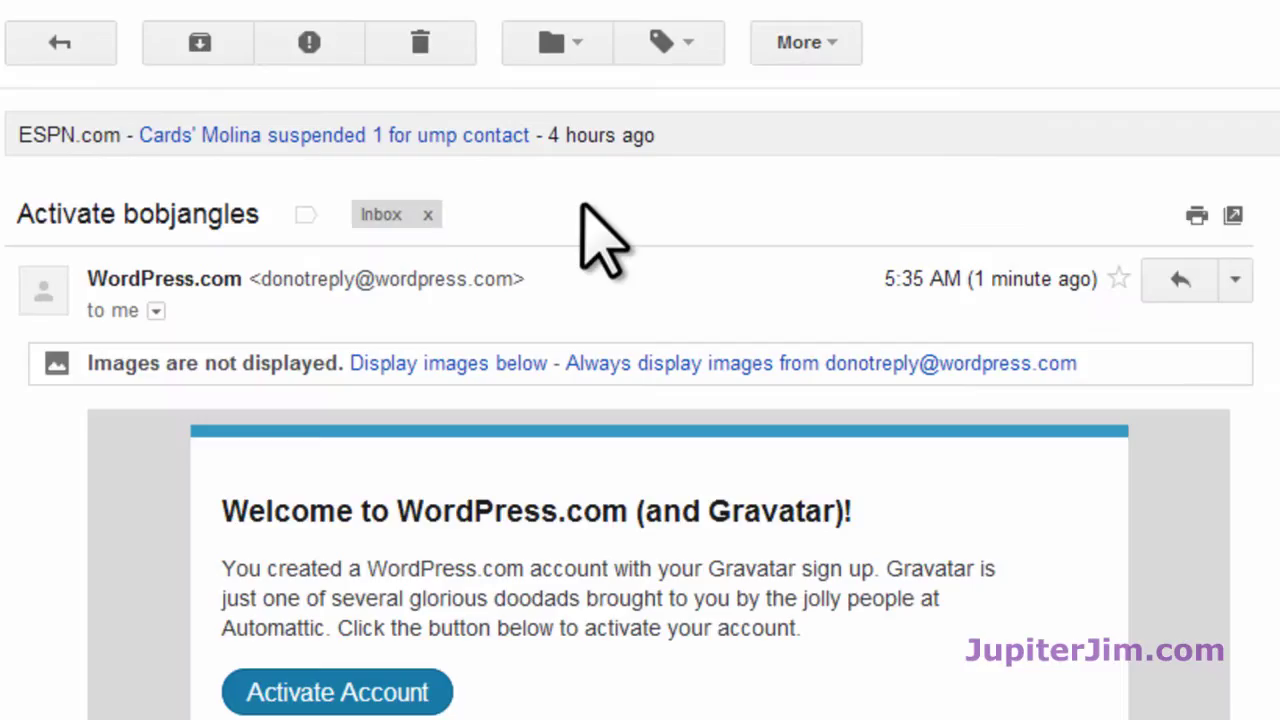
scroll(1188, 440, down, 3)
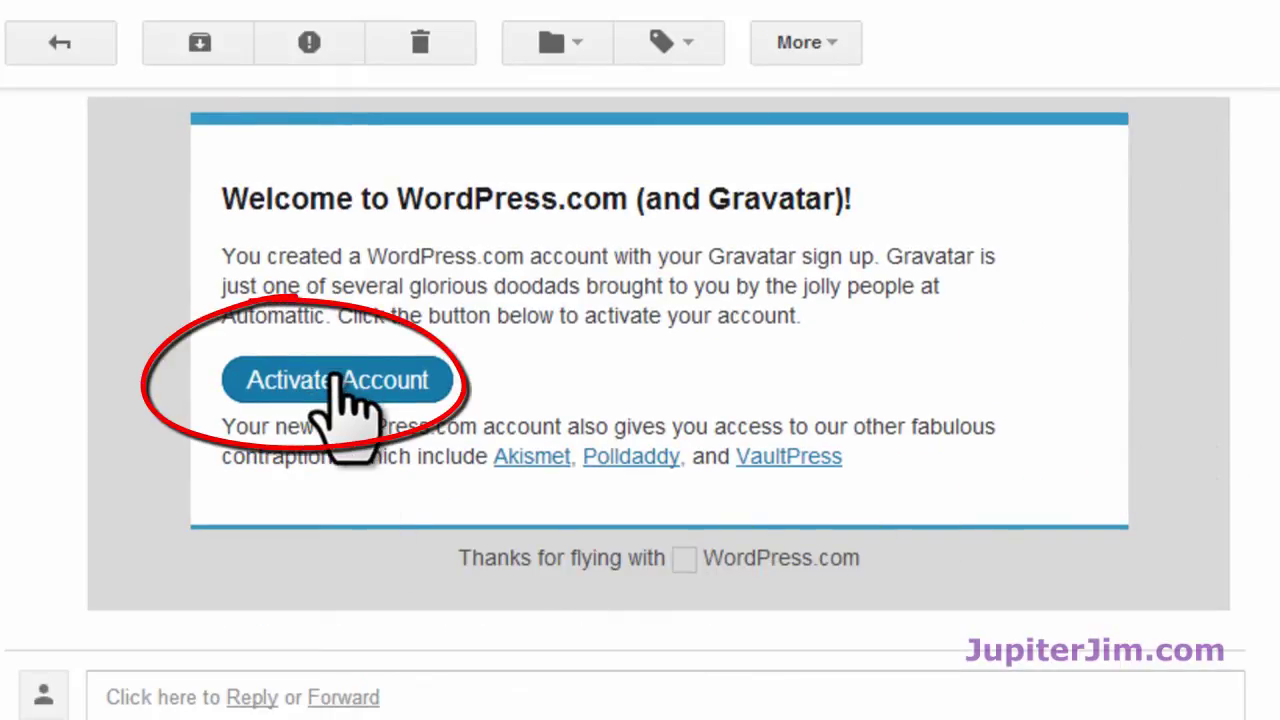
click(338, 384)
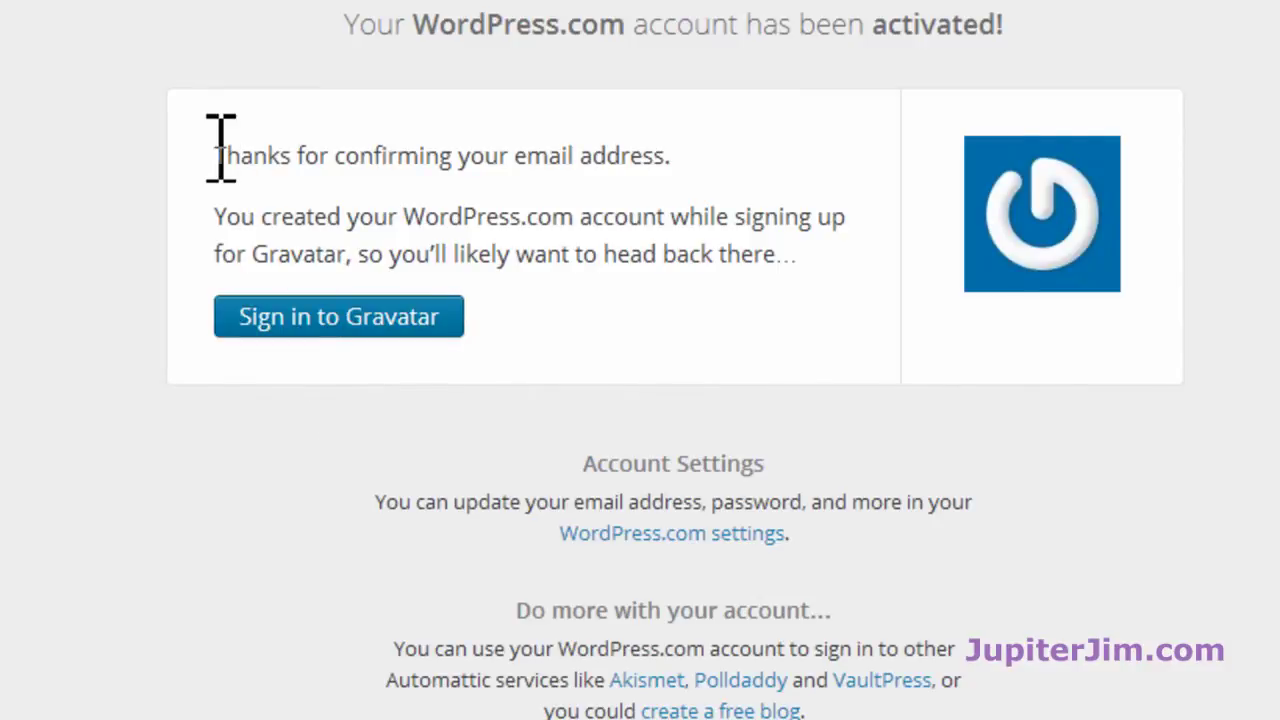
Check the WordPress.com account-activated email confirmation message, then return to the Gravatar sign-in.
drag(226, 152, 726, 149)
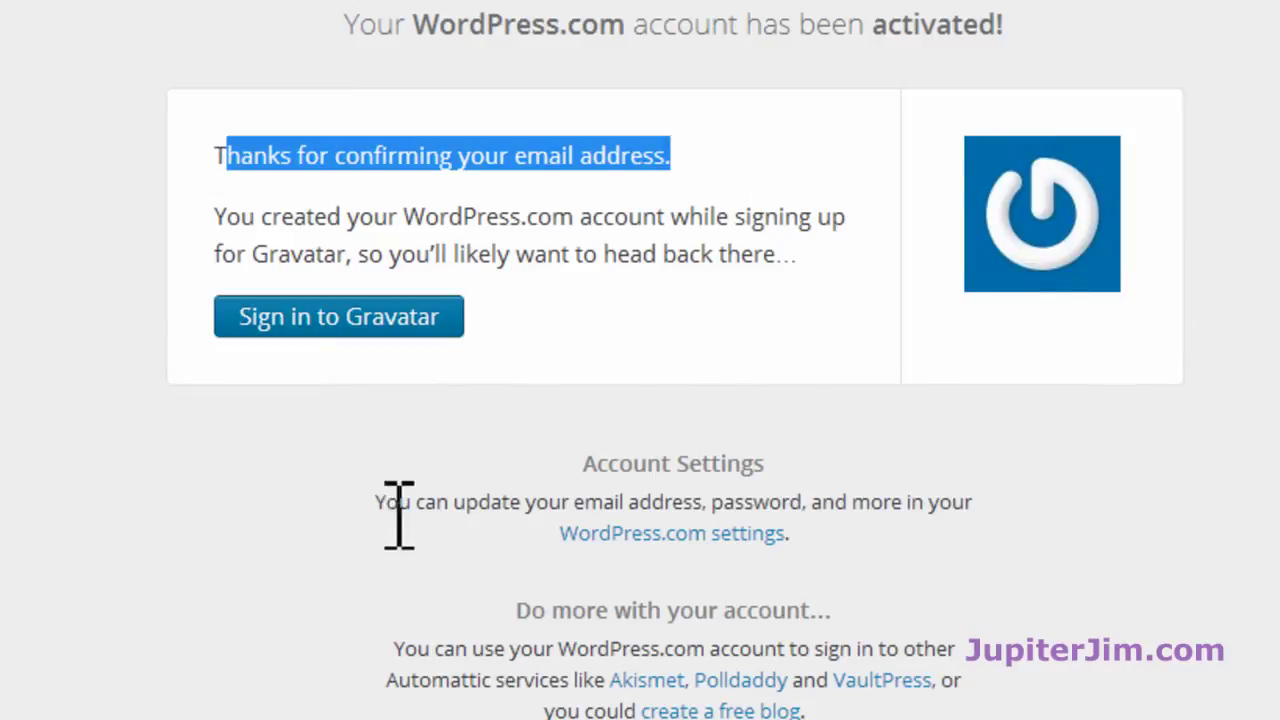
click(316, 495)
click(326, 318)
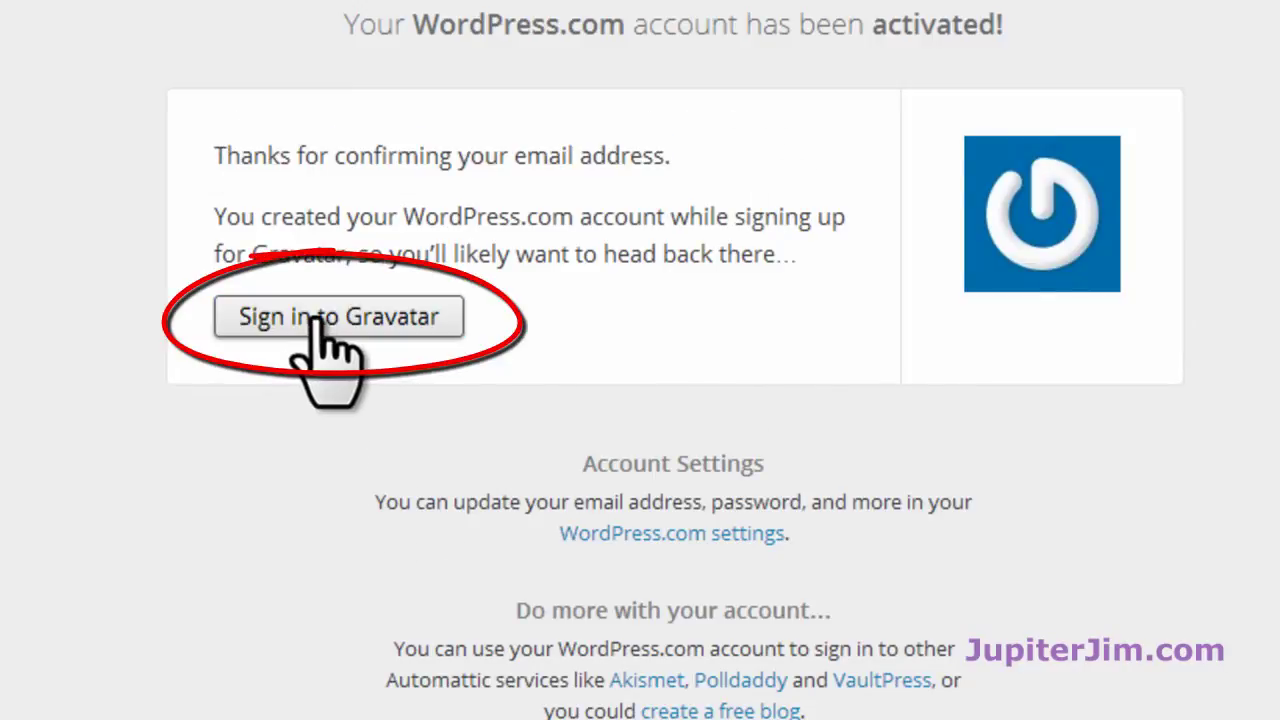
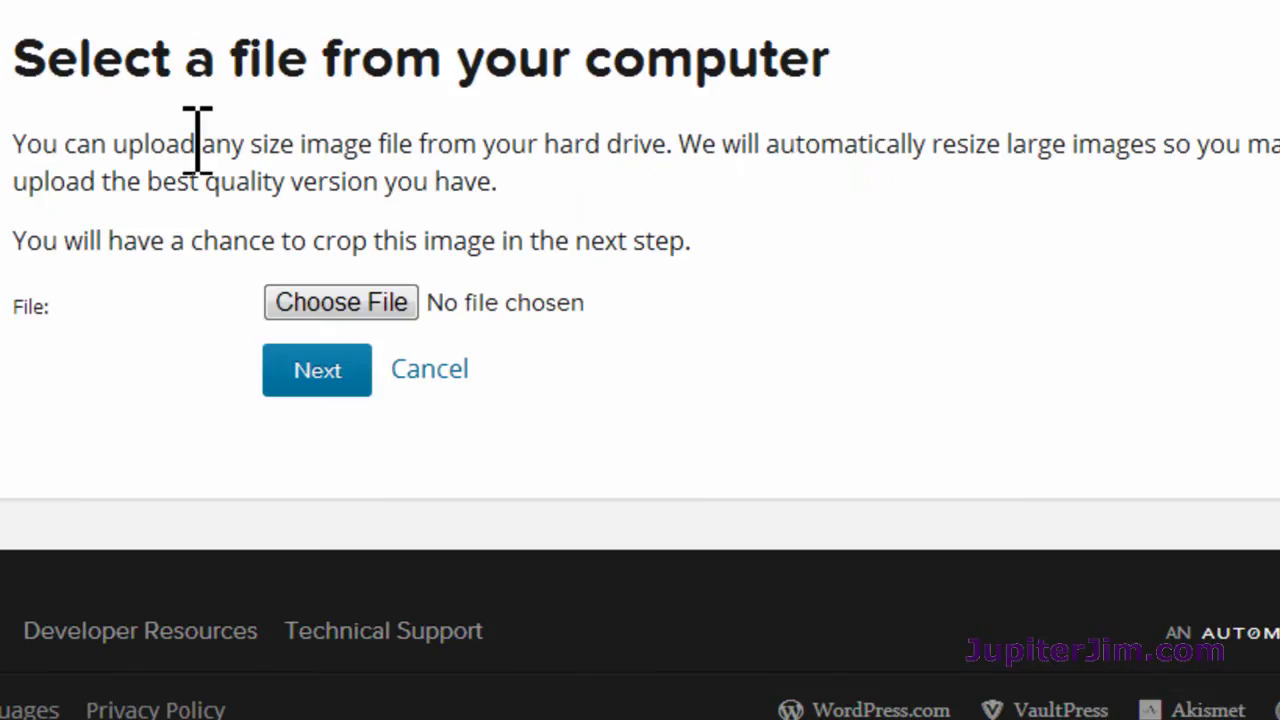
Choose smilingreen-small.jpg from the ME_Pics folder as the image to upload.
click(336, 300)
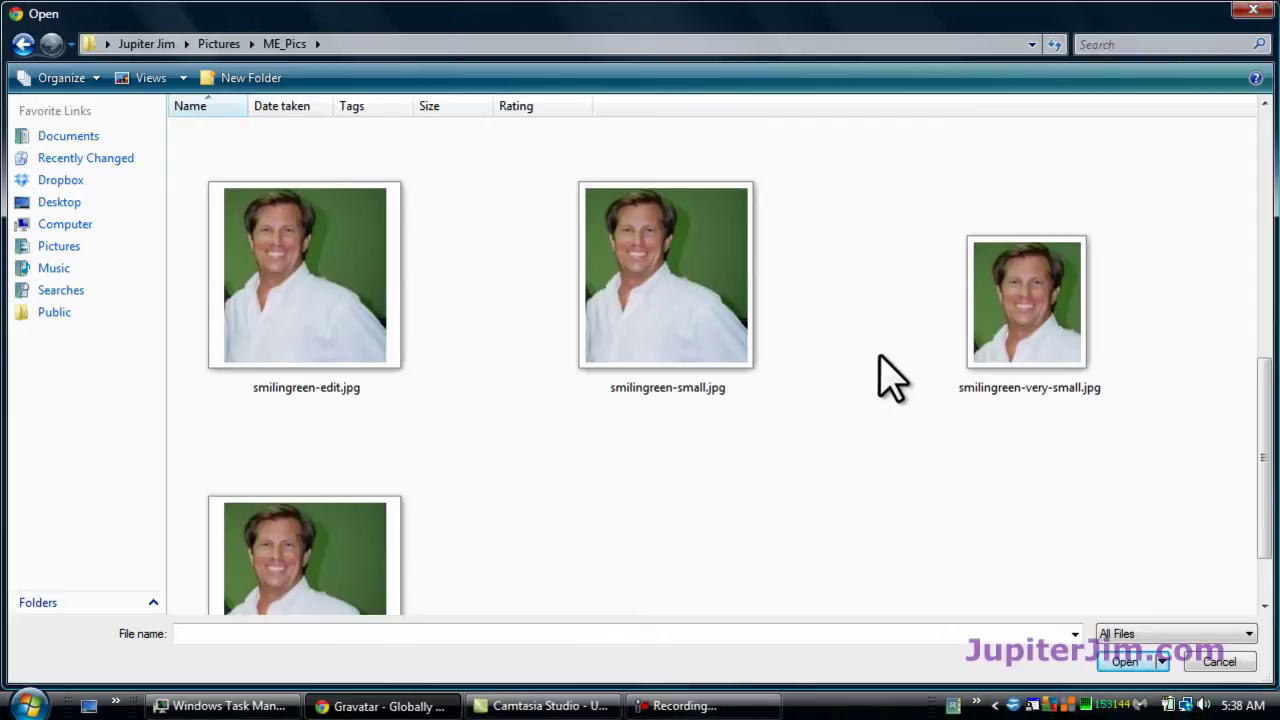
scroll(880, 377, down, 1)
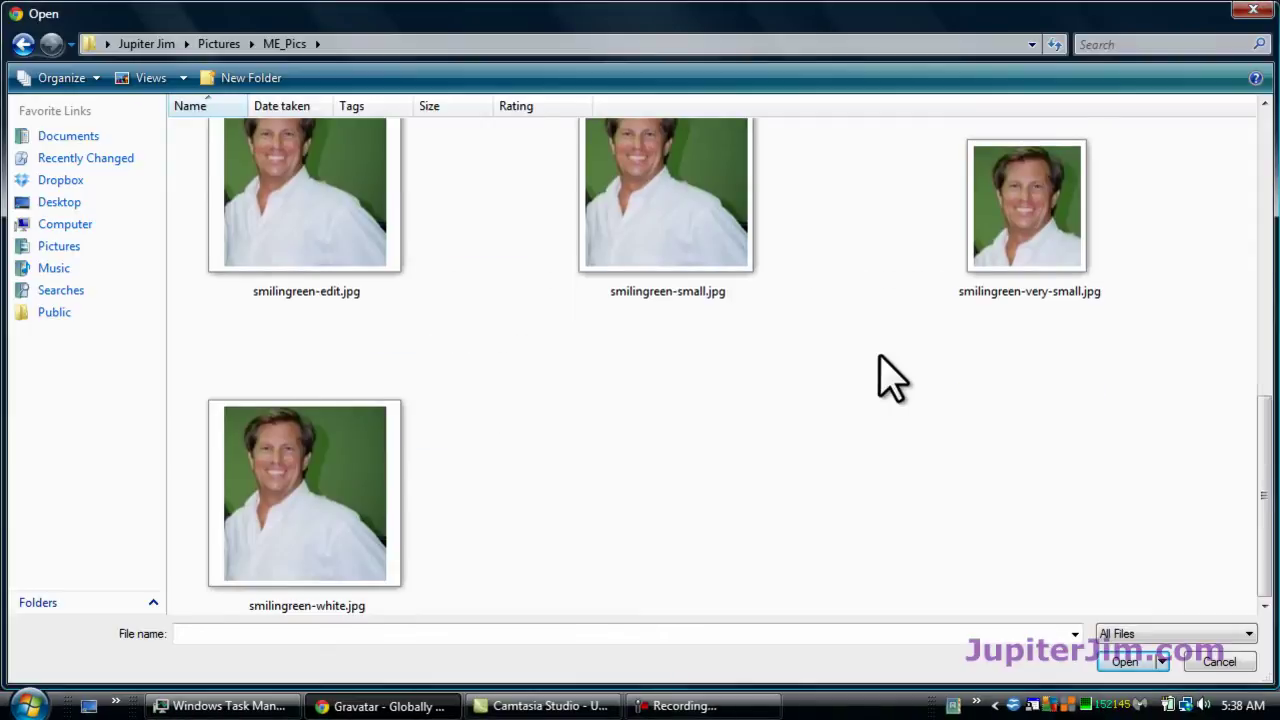
scroll(840, 420, up, 3)
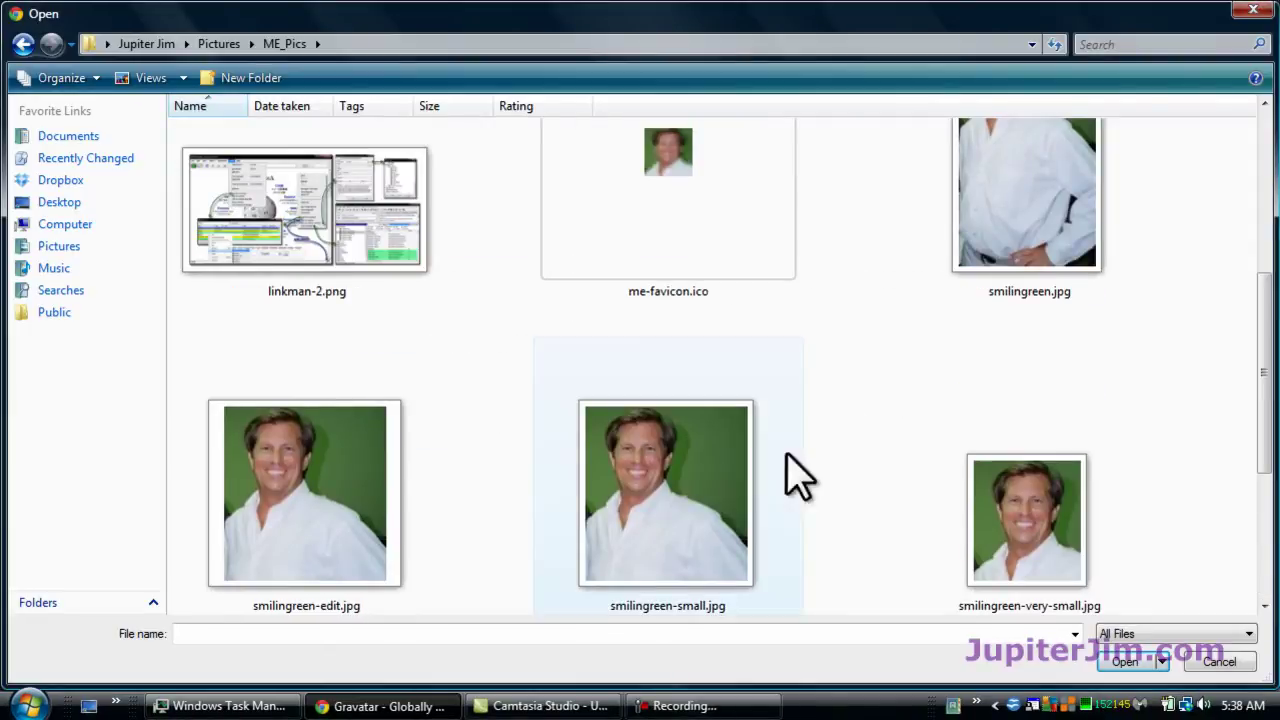
click(673, 497)
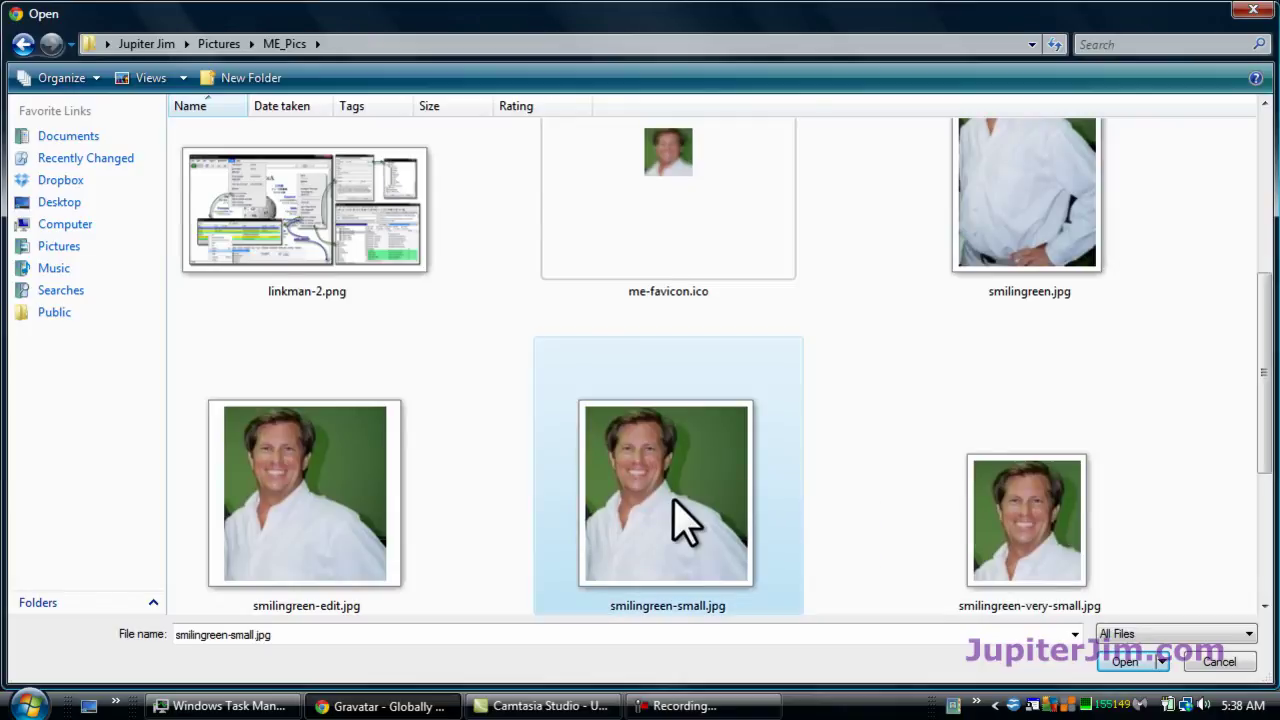
click(1126, 662)
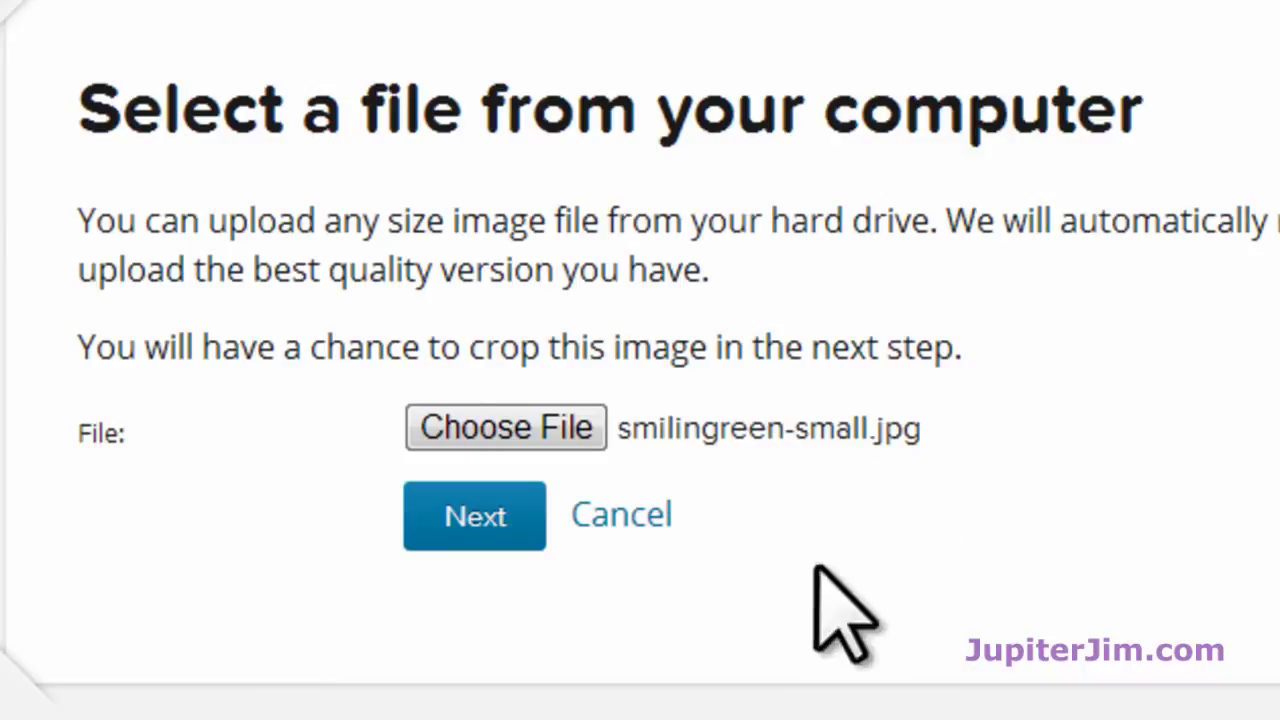
Upload the photo and move the crop box up and trim it from the bottom.
click(479, 518)
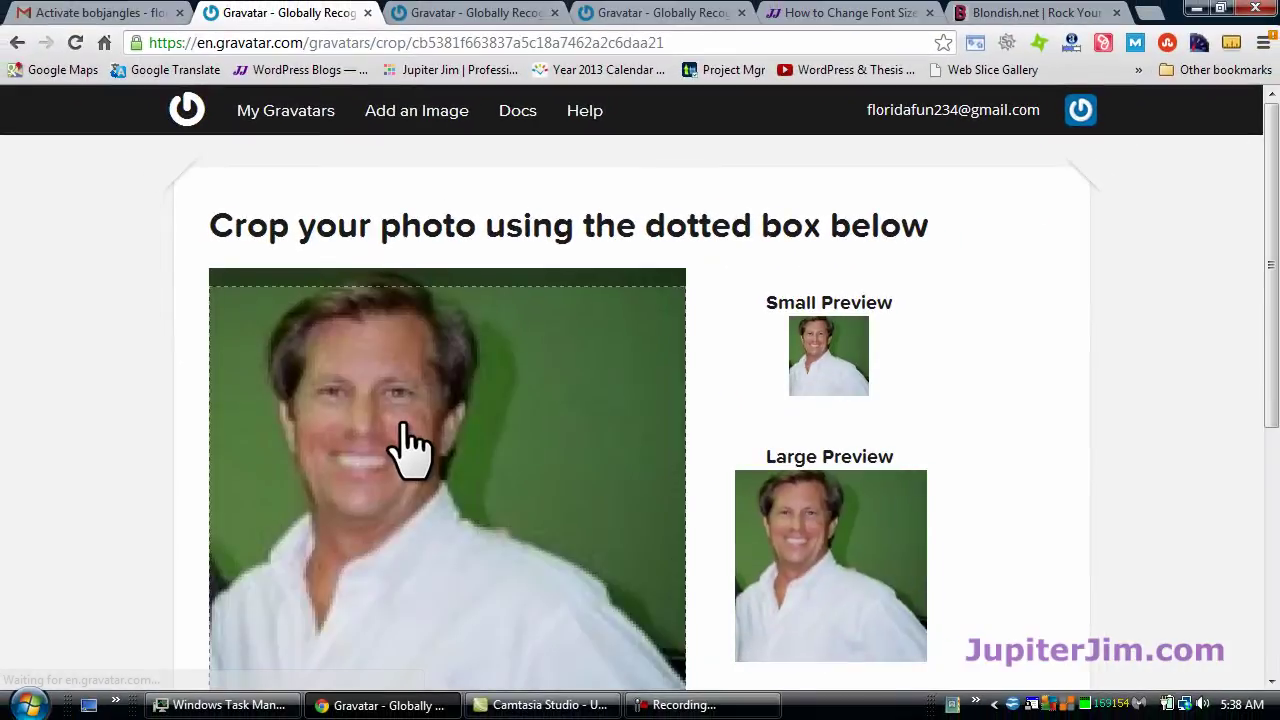
drag(1272, 245, 1275, 322)
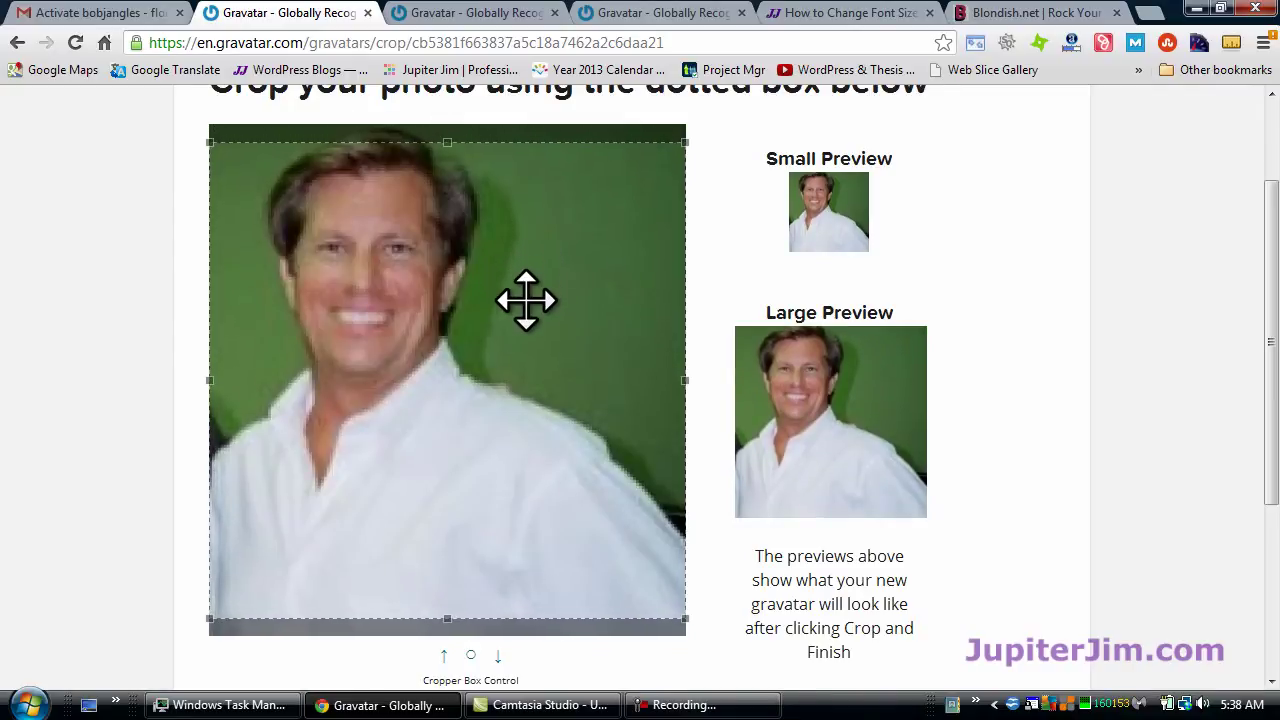
drag(520, 397, 520, 343)
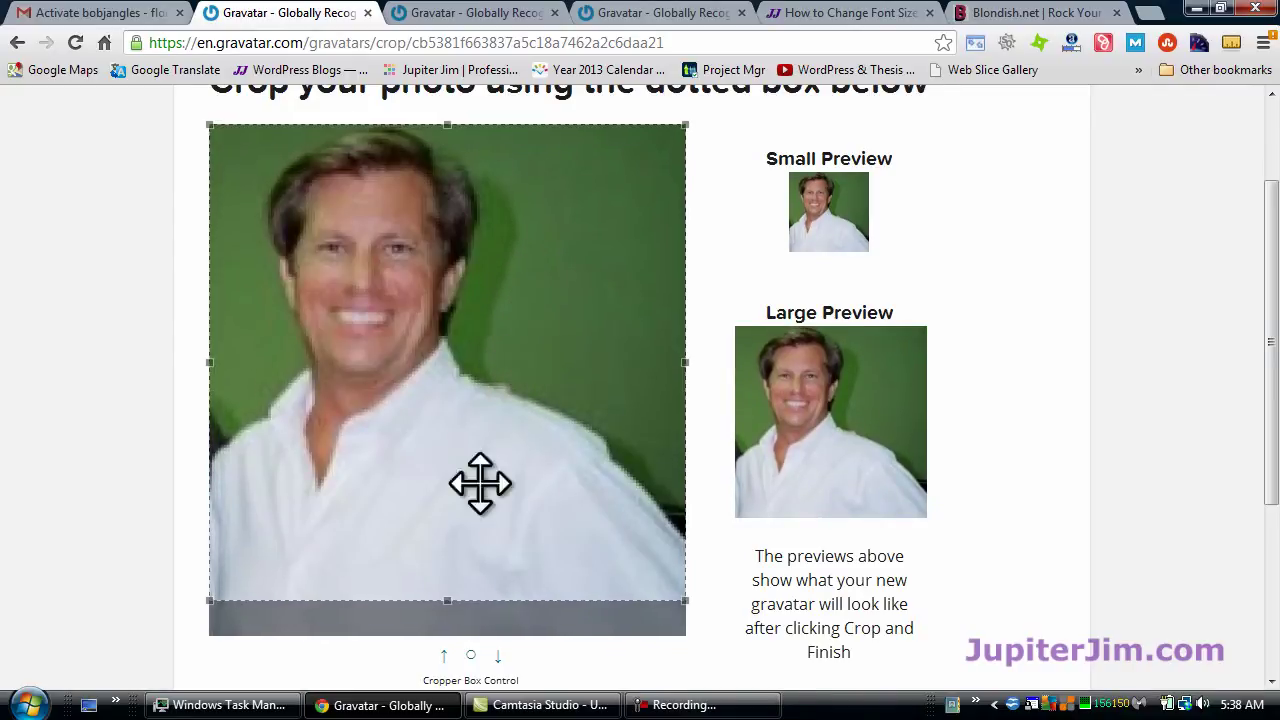
drag(445, 600, 431, 486)
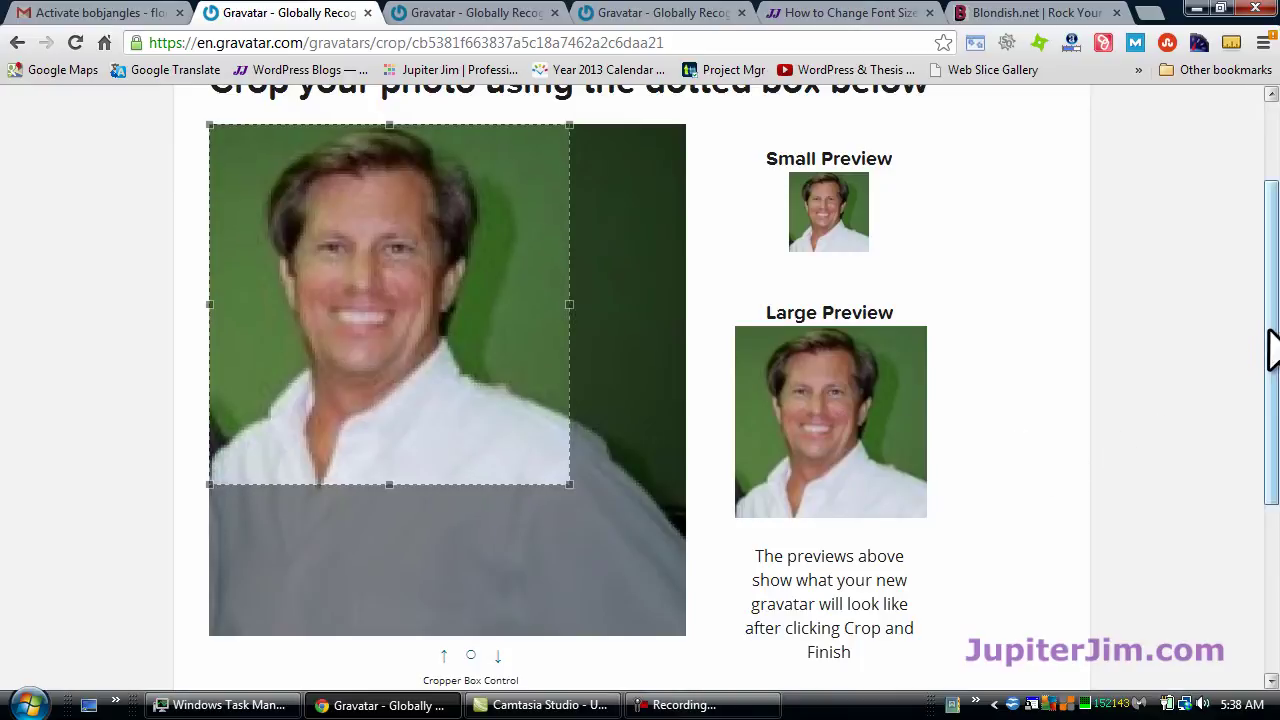
drag(1270, 352, 1272, 458)
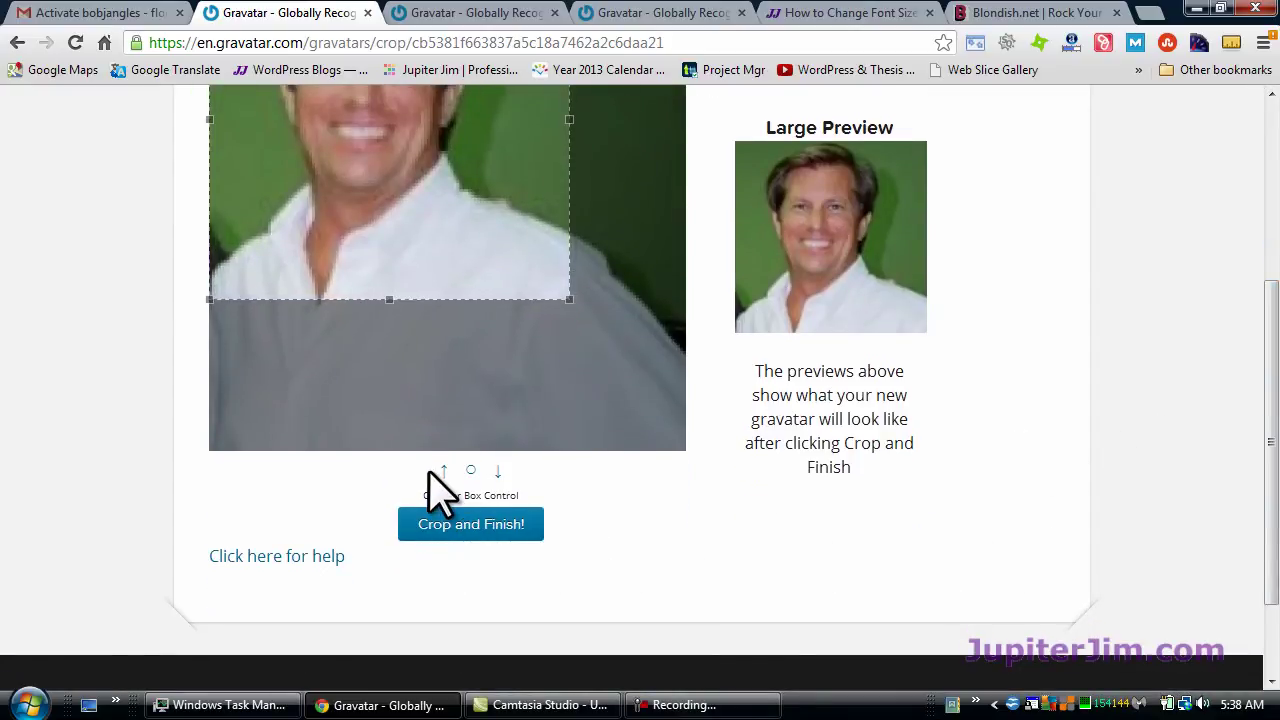
Reset the crop and shrink it to a square around the face and shoulders.
click(498, 472)
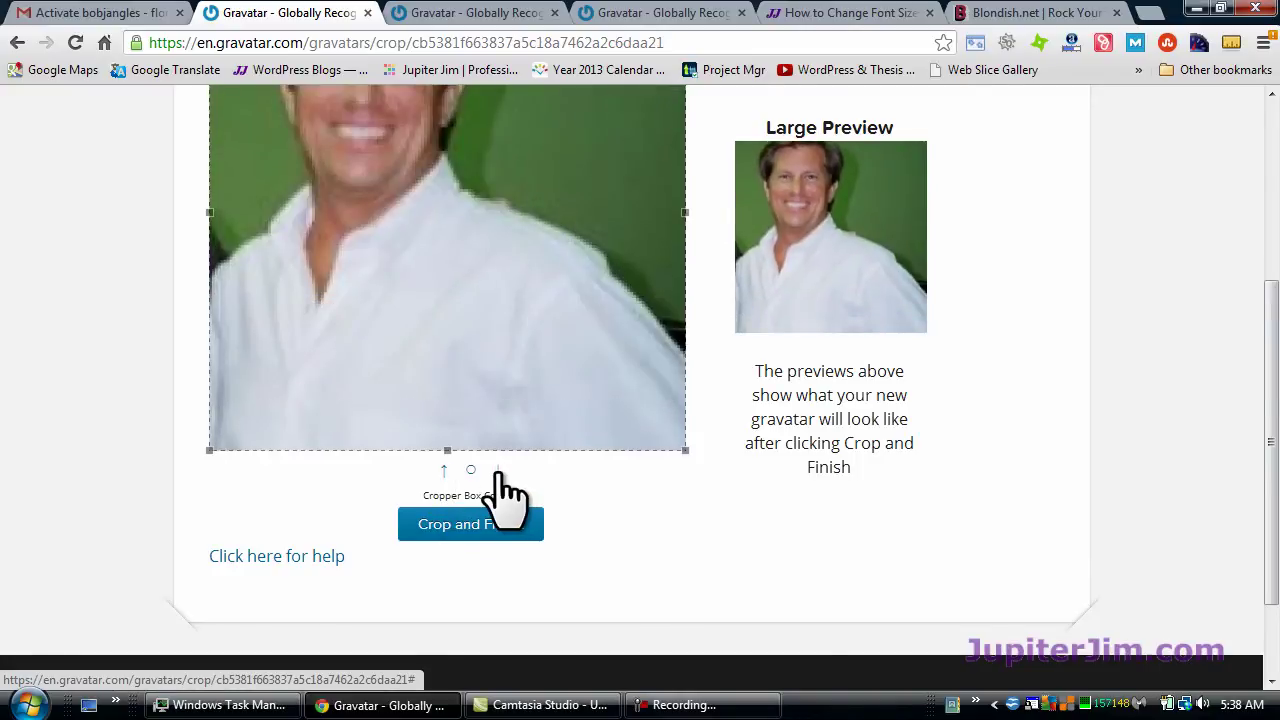
scroll(320, 540, up, 2)
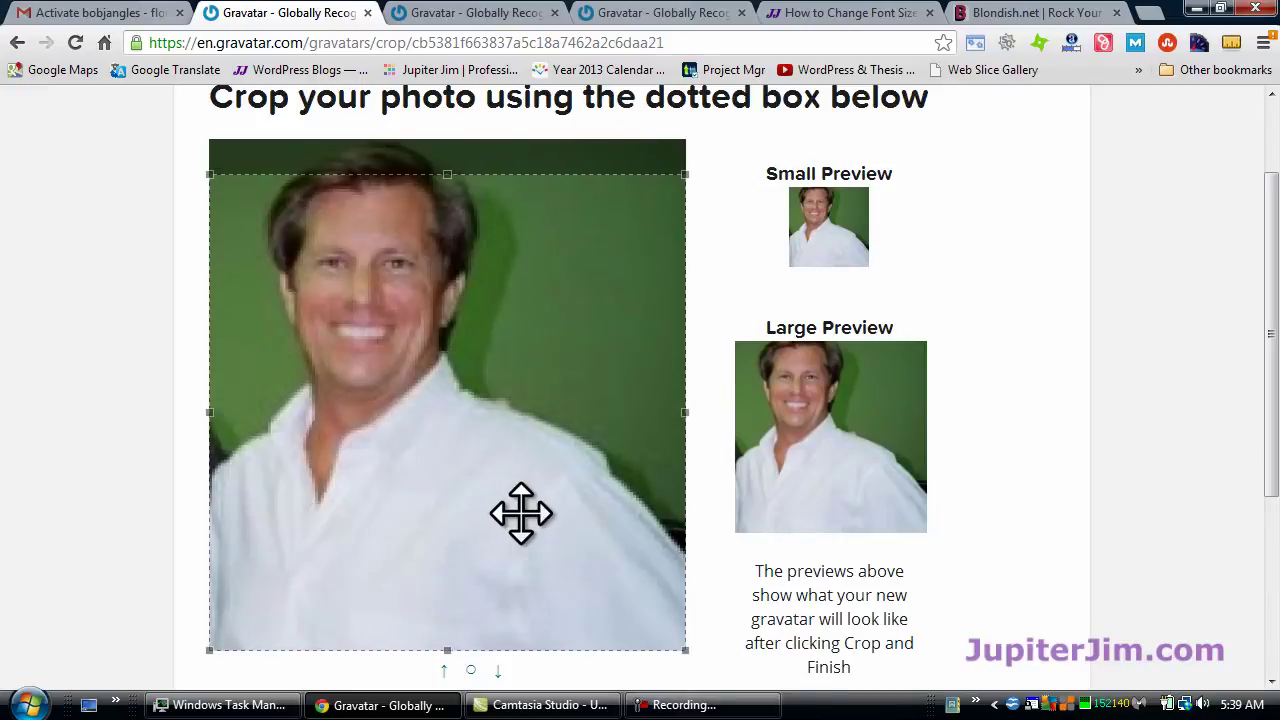
drag(623, 580, 608, 497)
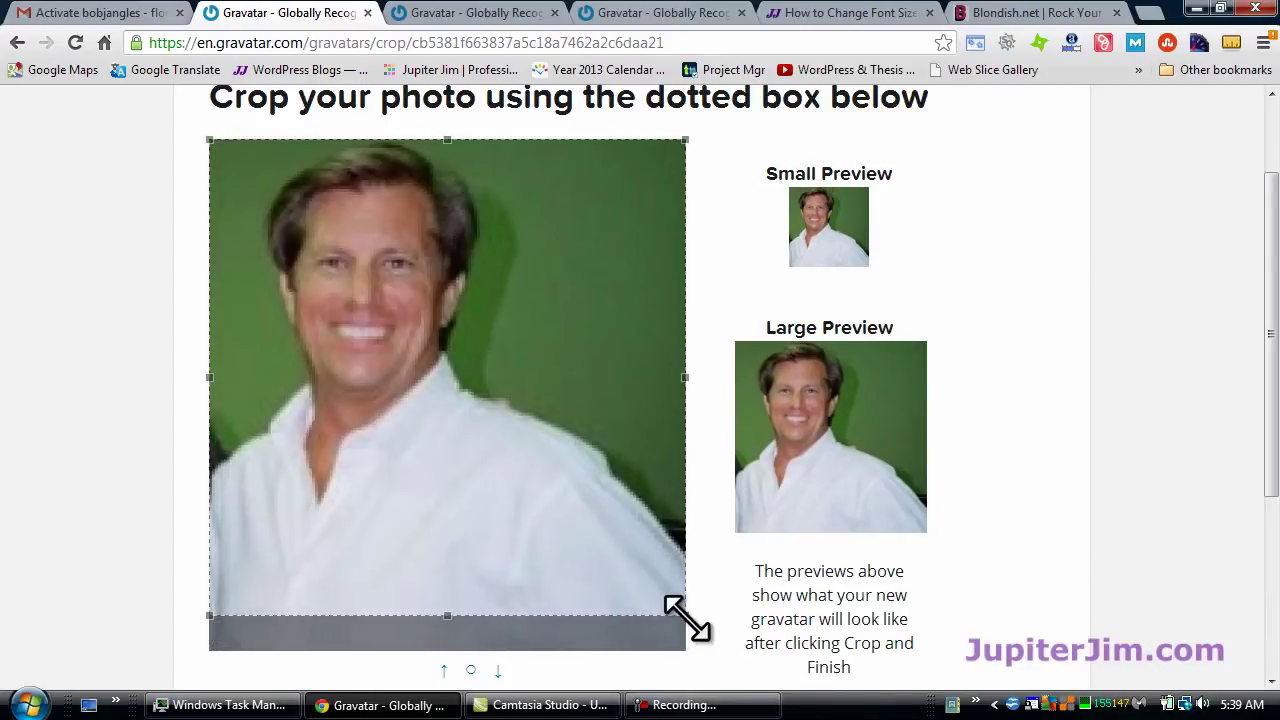
drag(686, 617, 552, 408)
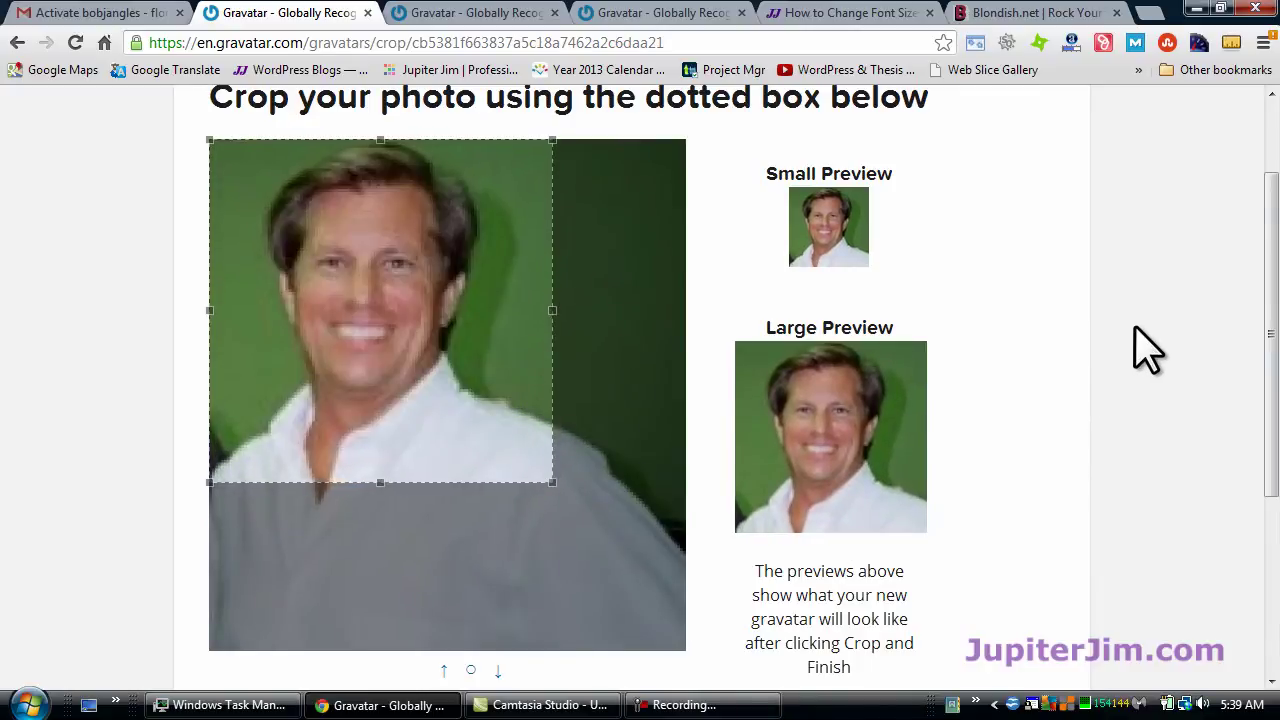
scroll(1147, 350, down, 1)
scroll(1147, 350, down, 1)
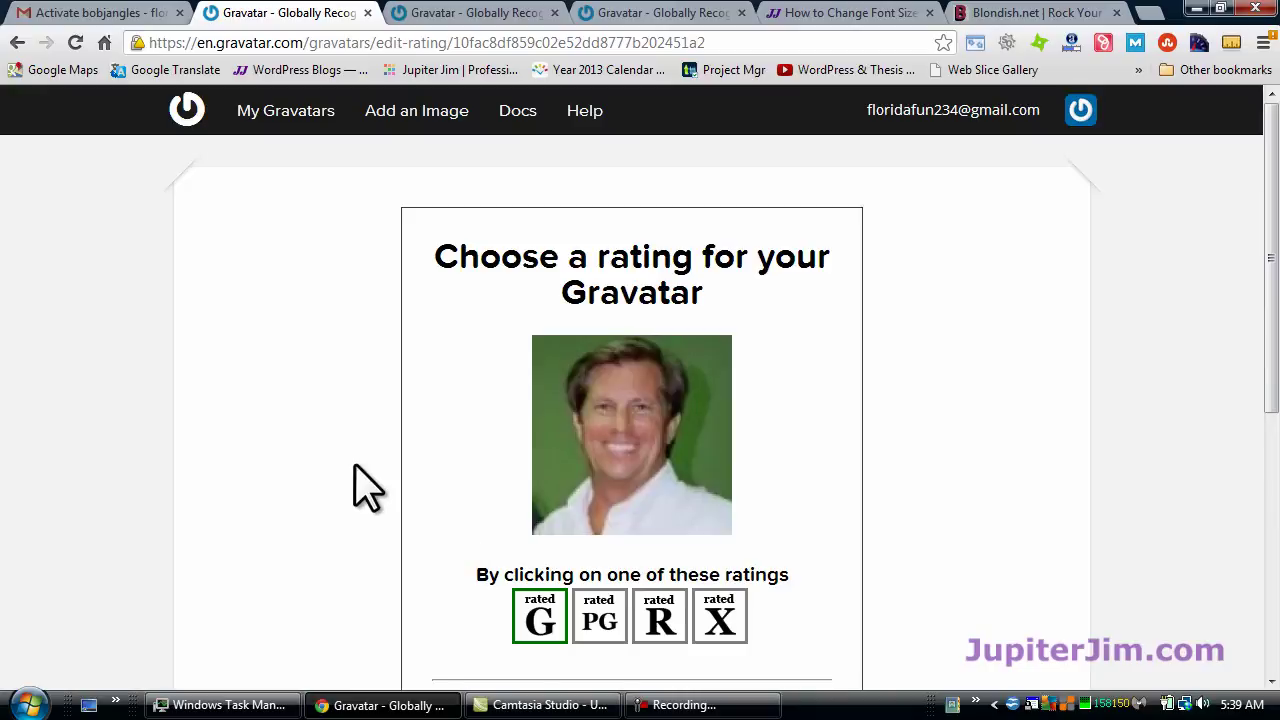
Confirm the cropped, G-rated portrait as the Gravatar for the primary e-mail address.
scroll(358, 485, down, 1)
scroll(358, 495, down, 1)
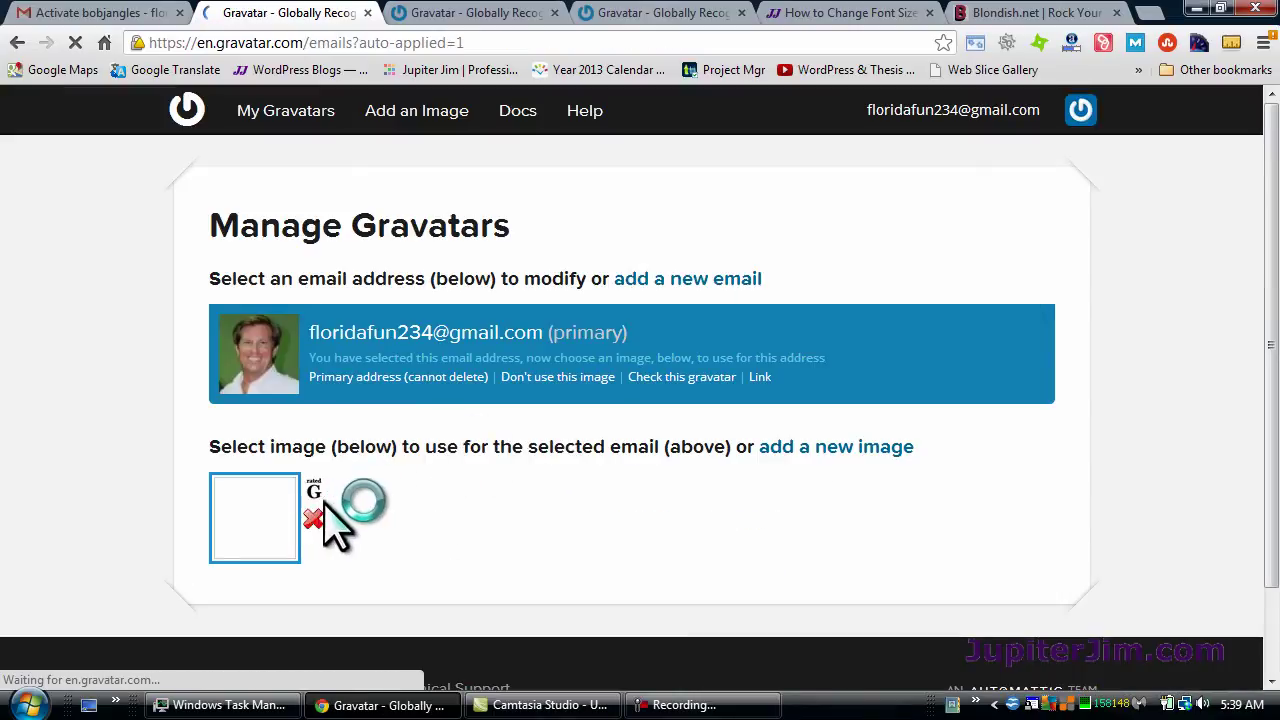
scroll(466, 443, down, 1)
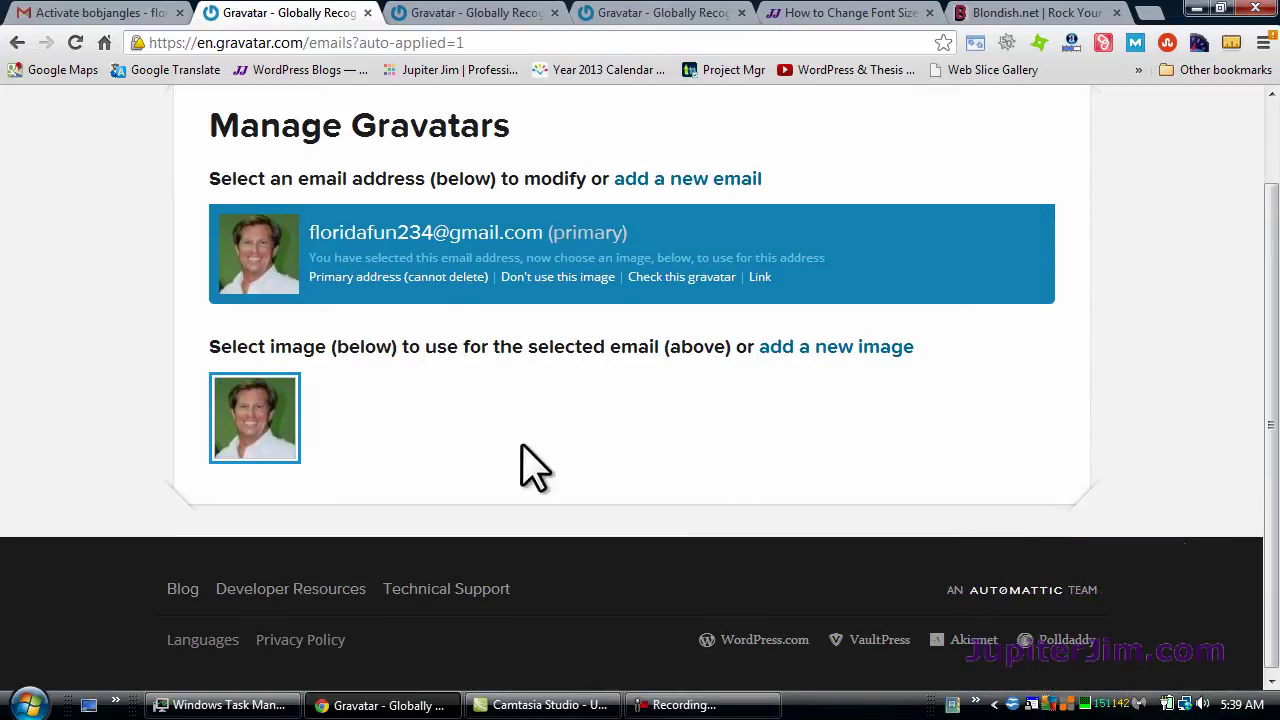
click(252, 424)
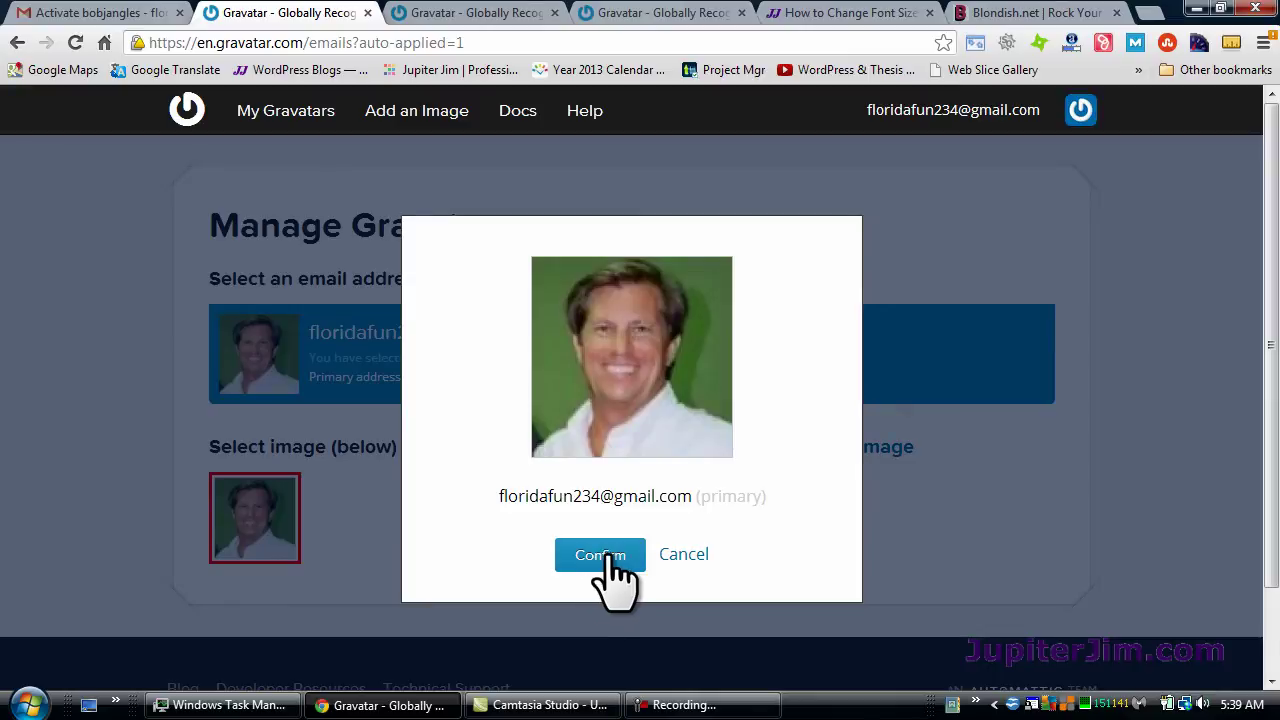
click(605, 556)
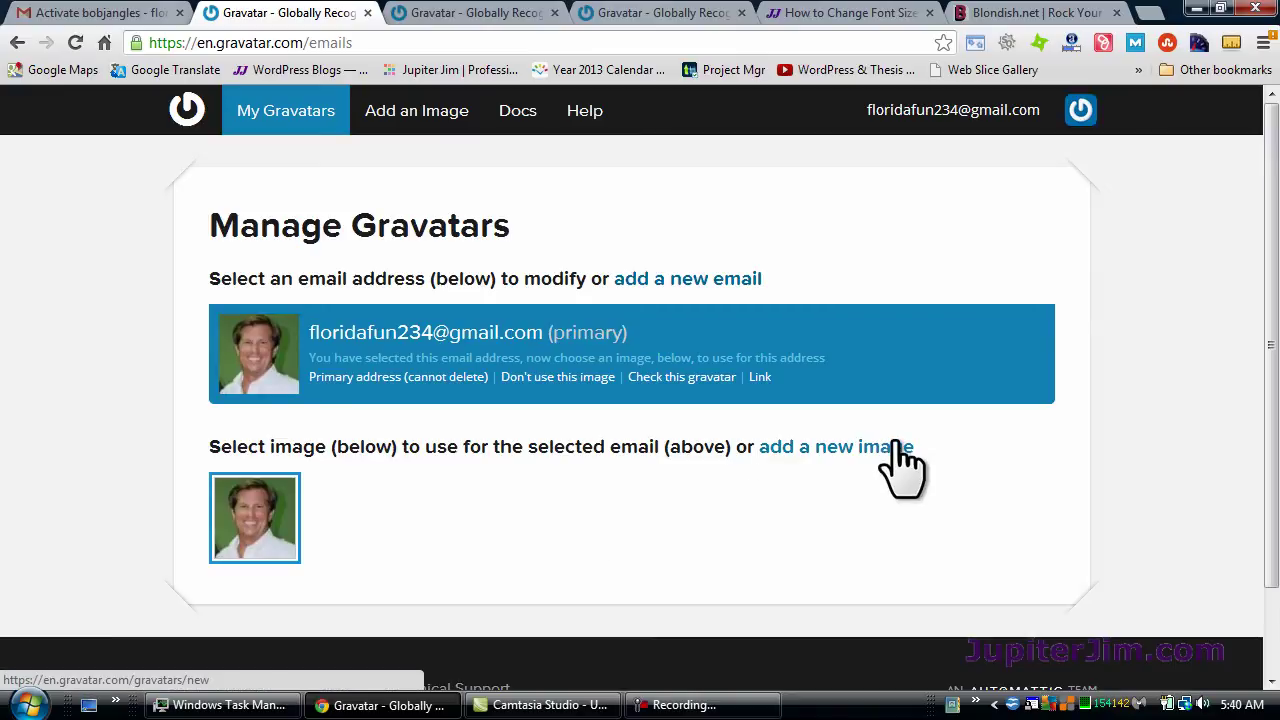
Switch to Blondish.net and open the 'A 10 Year Walk Down Memory Lane' WordPress post.
click(1030, 25)
scroll(540, 220, up, 4)
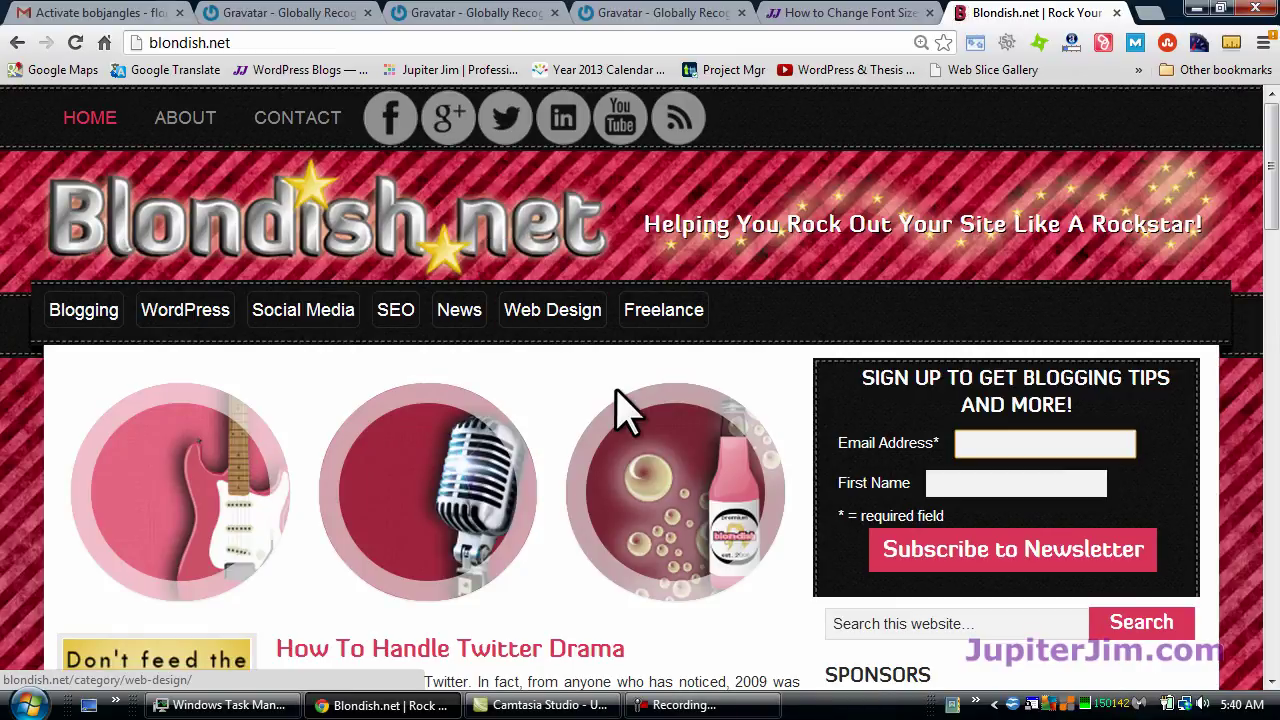
scroll(590, 475, down, 7)
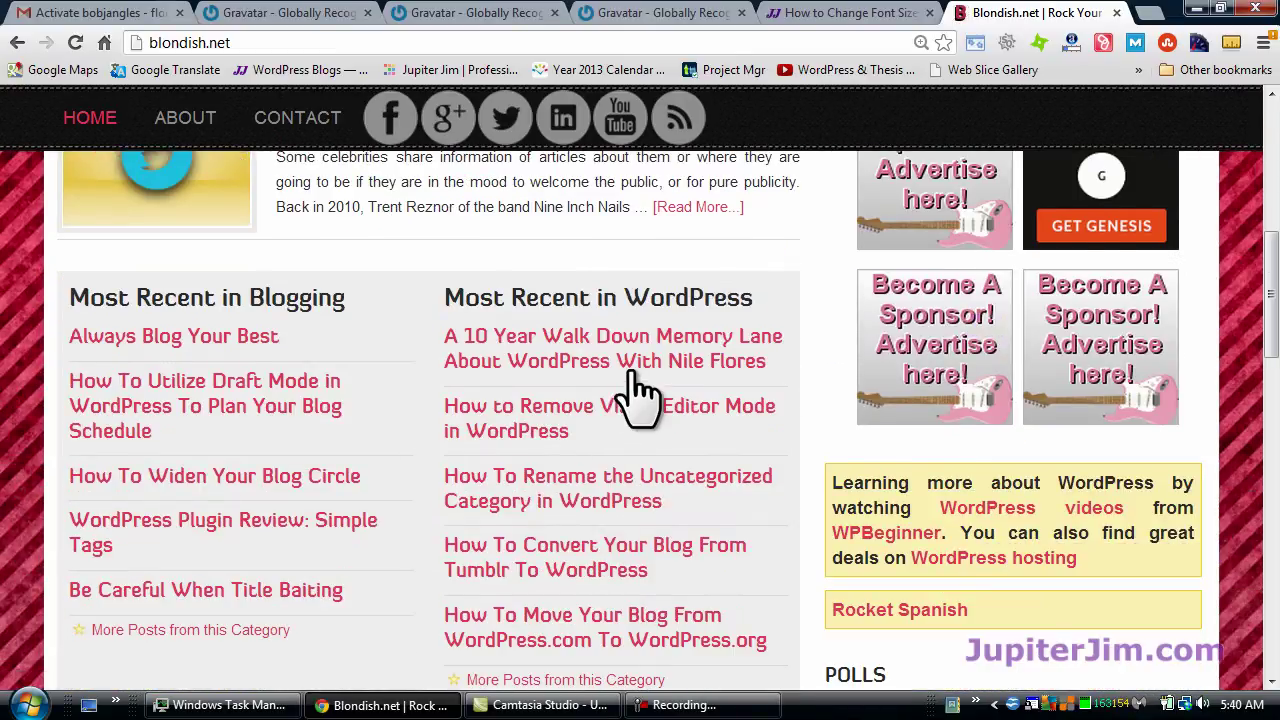
click(645, 366)
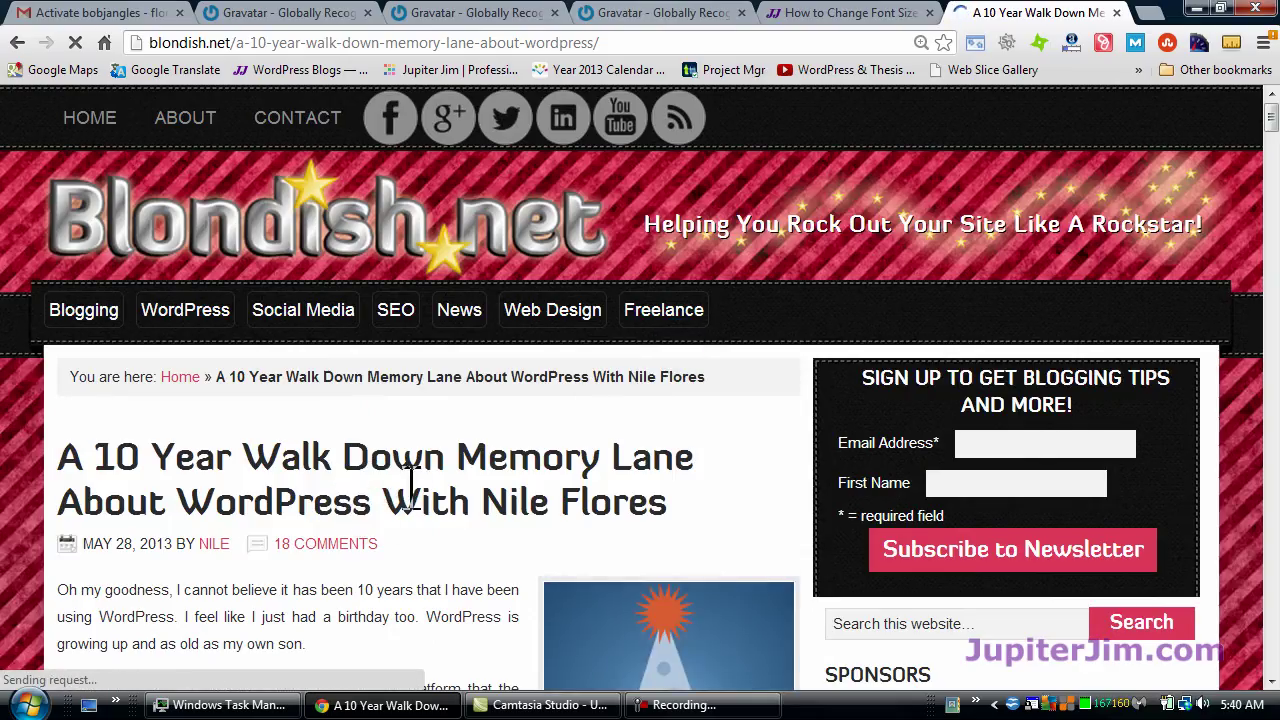
Scroll down past the post's comments to the Speak Your Mind form.
scroll(410, 480, down, 5)
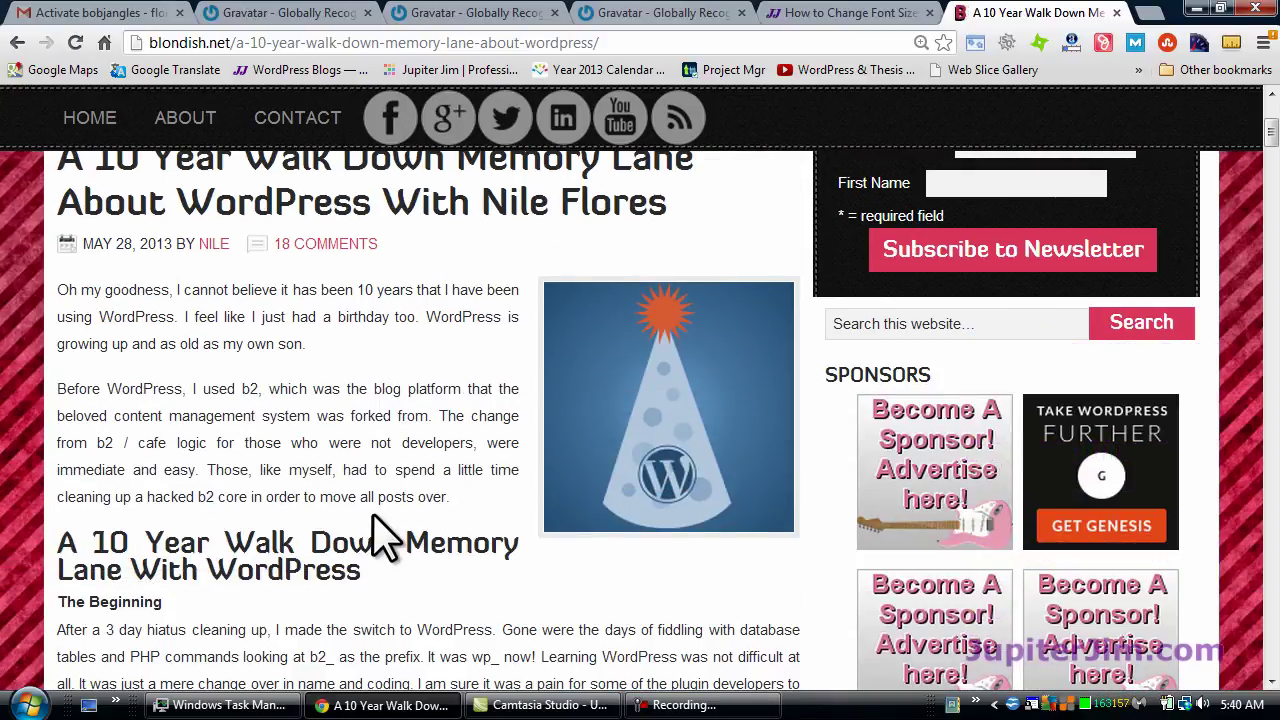
scroll(385, 540, down, 8)
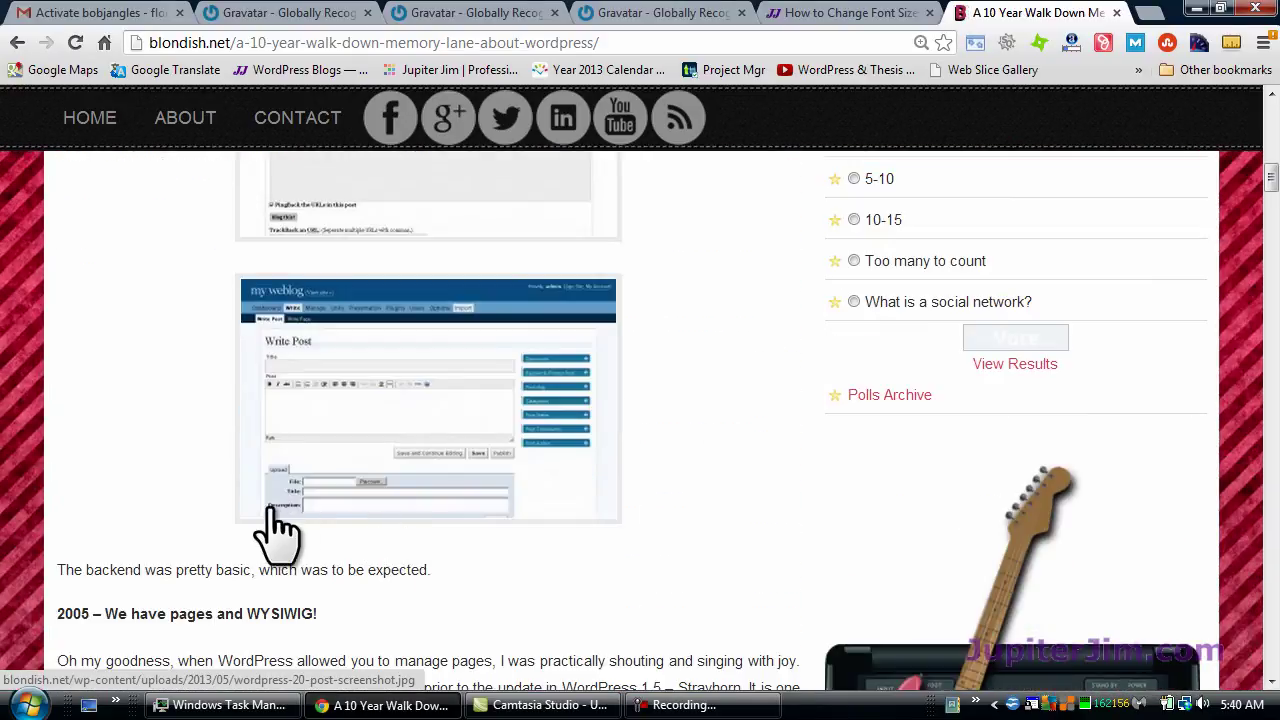
scroll(230, 520, down, 10)
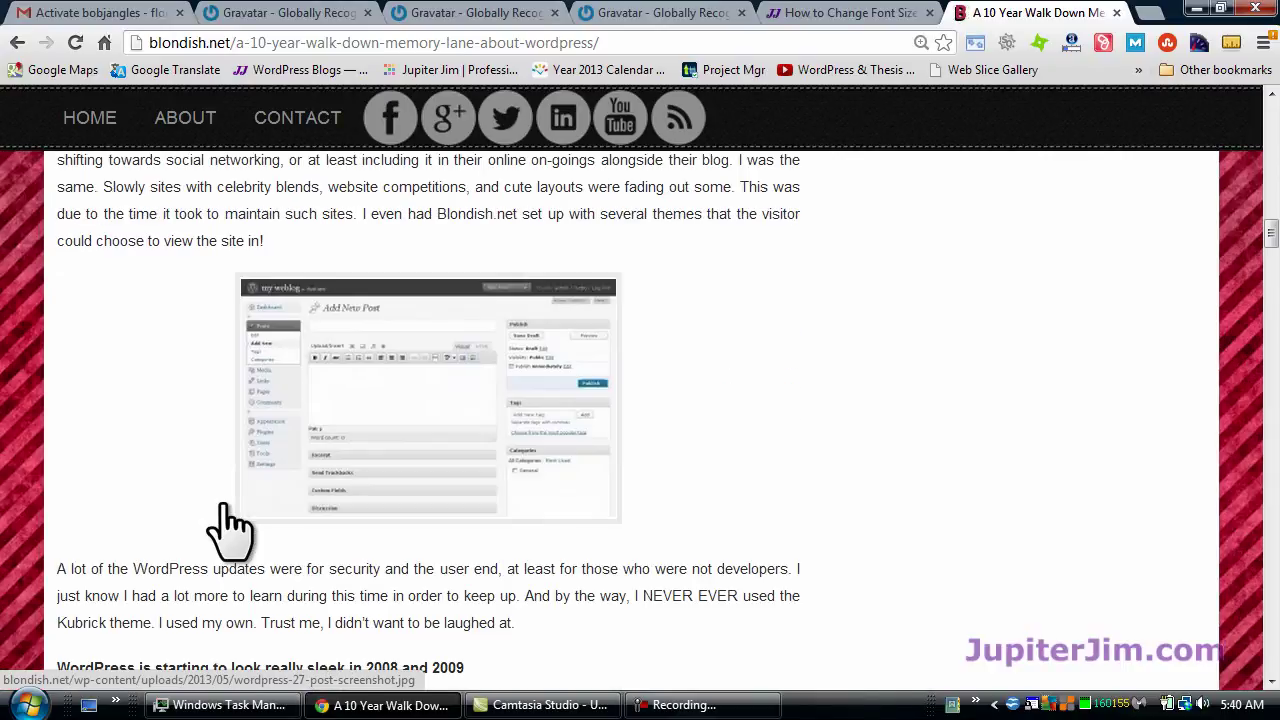
scroll(230, 520, down, 10)
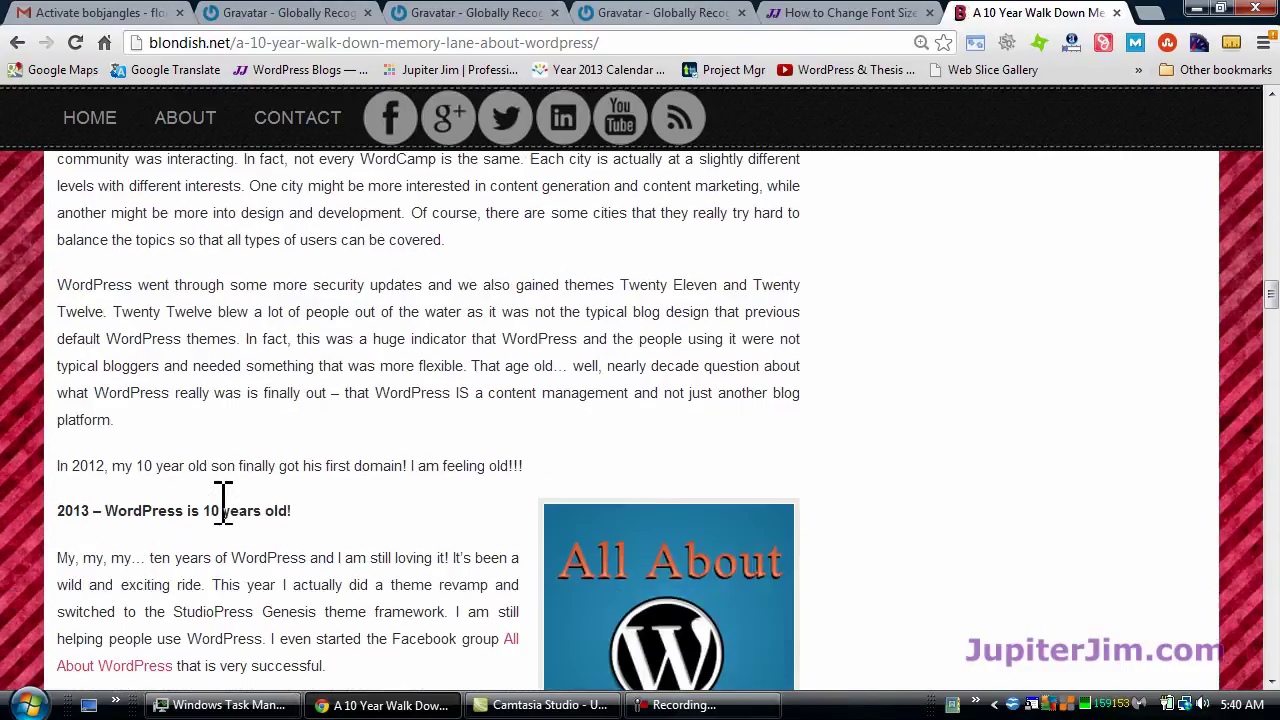
scroll(225, 515, down, 4)
scroll(230, 520, down, 16)
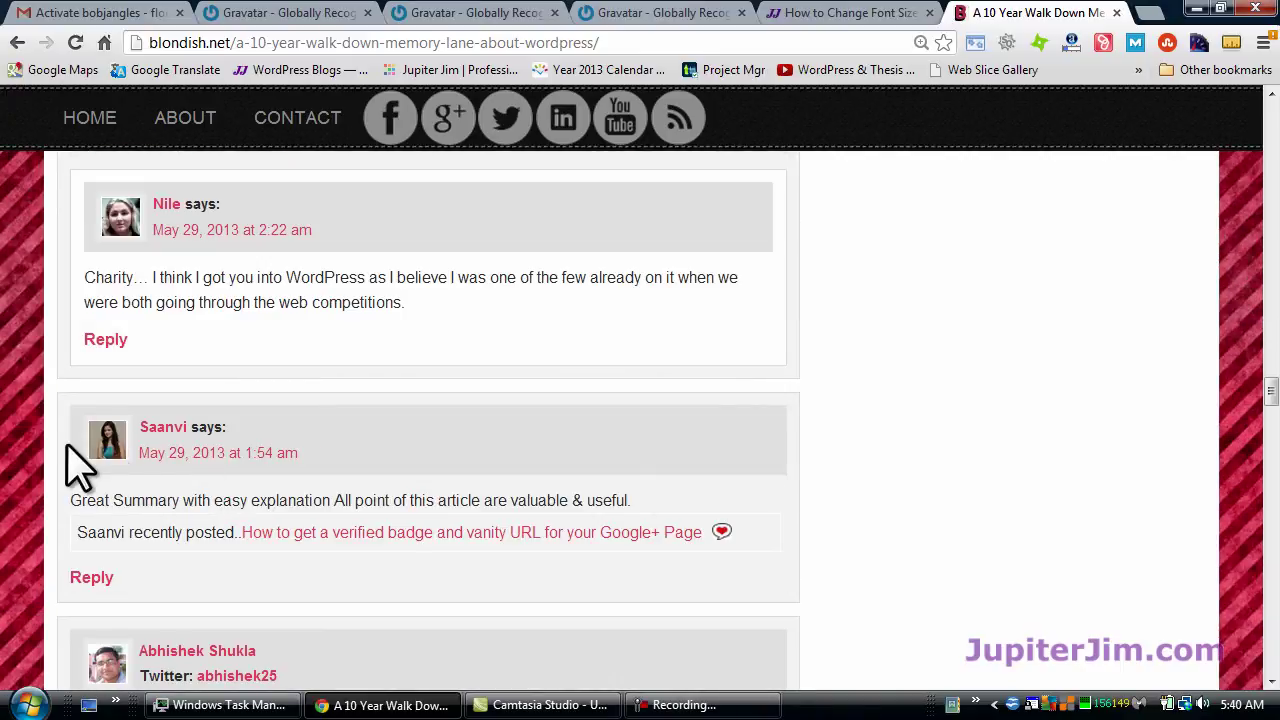
scroll(137, 480, down, 6)
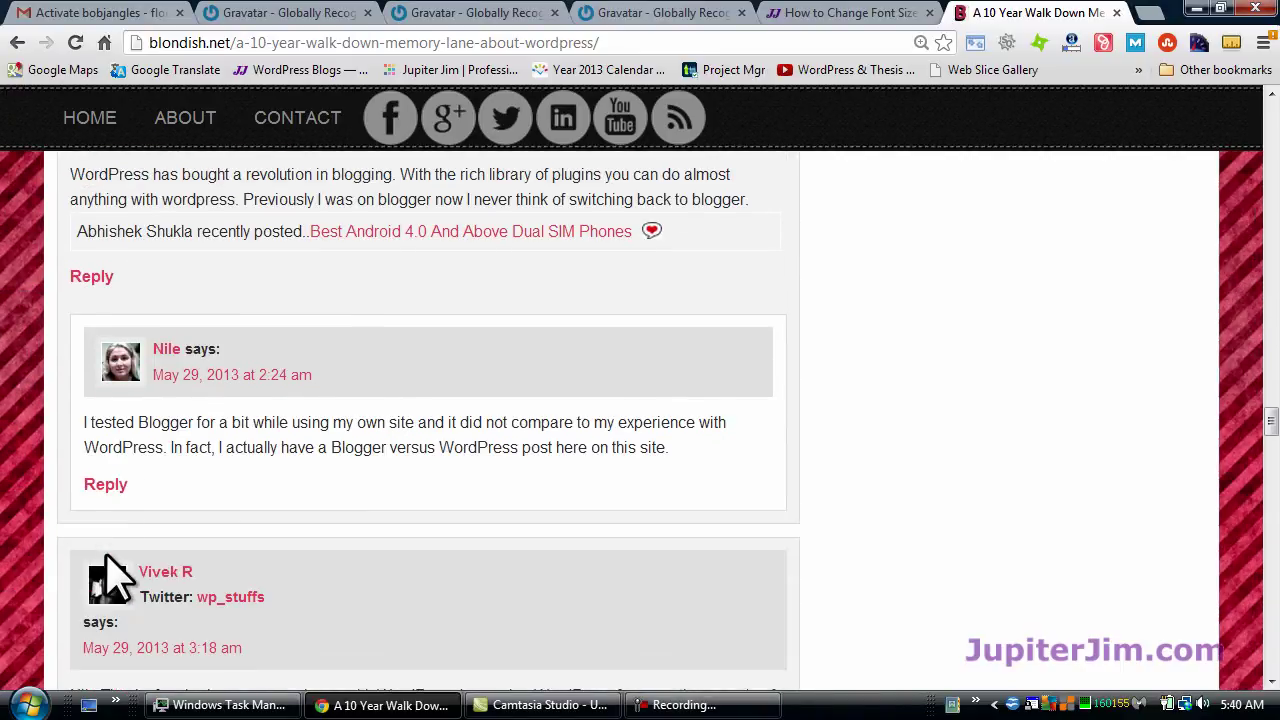
scroll(106, 556, down, 10)
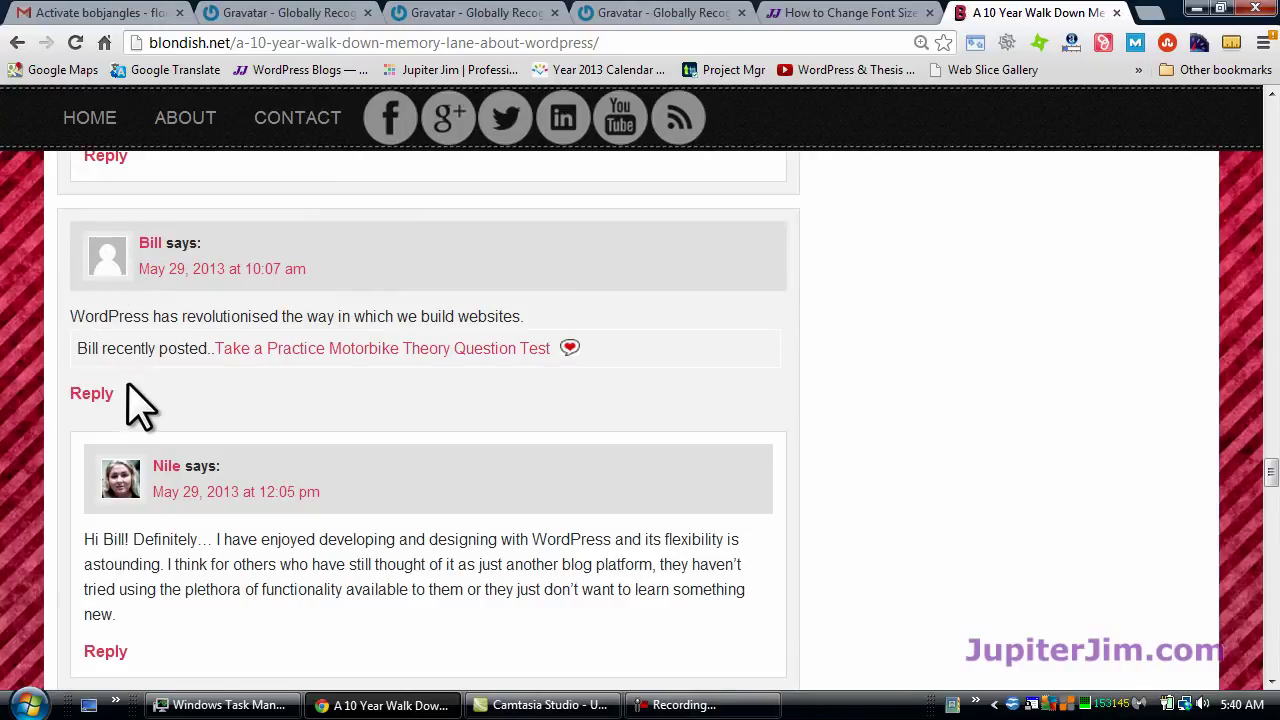
scroll(129, 429, down, 6)
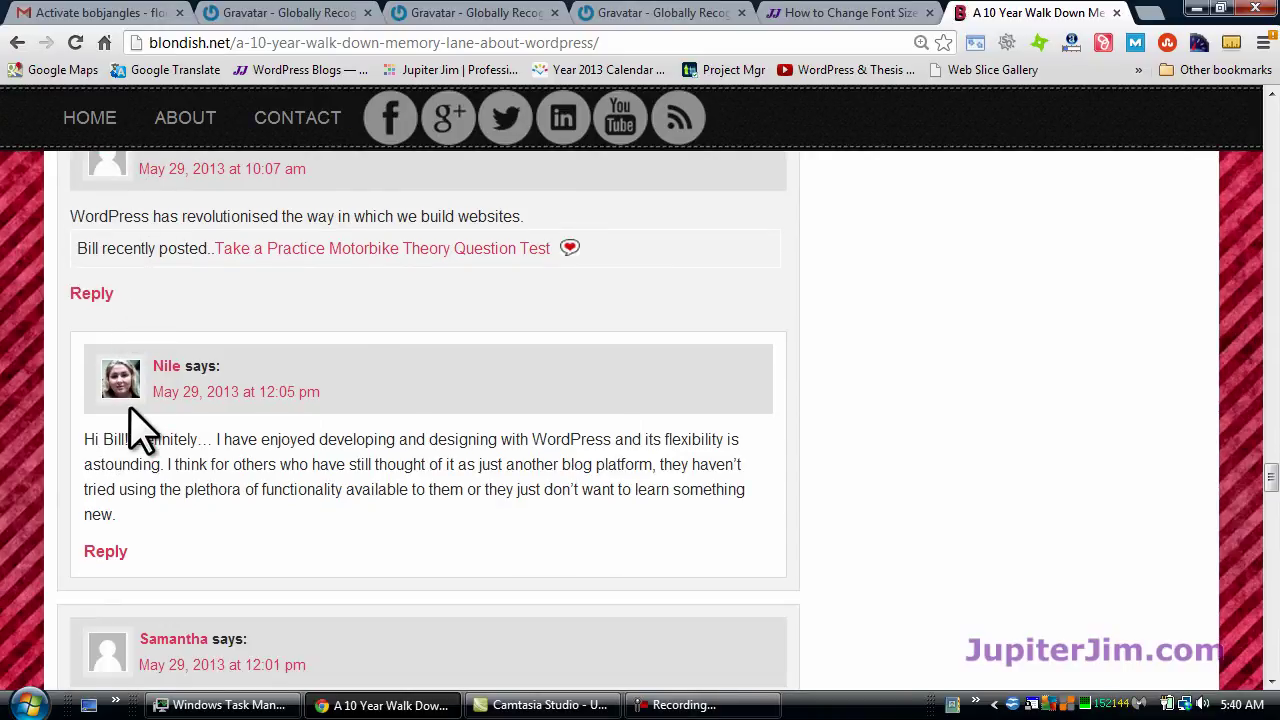
scroll(129, 429, down, 9)
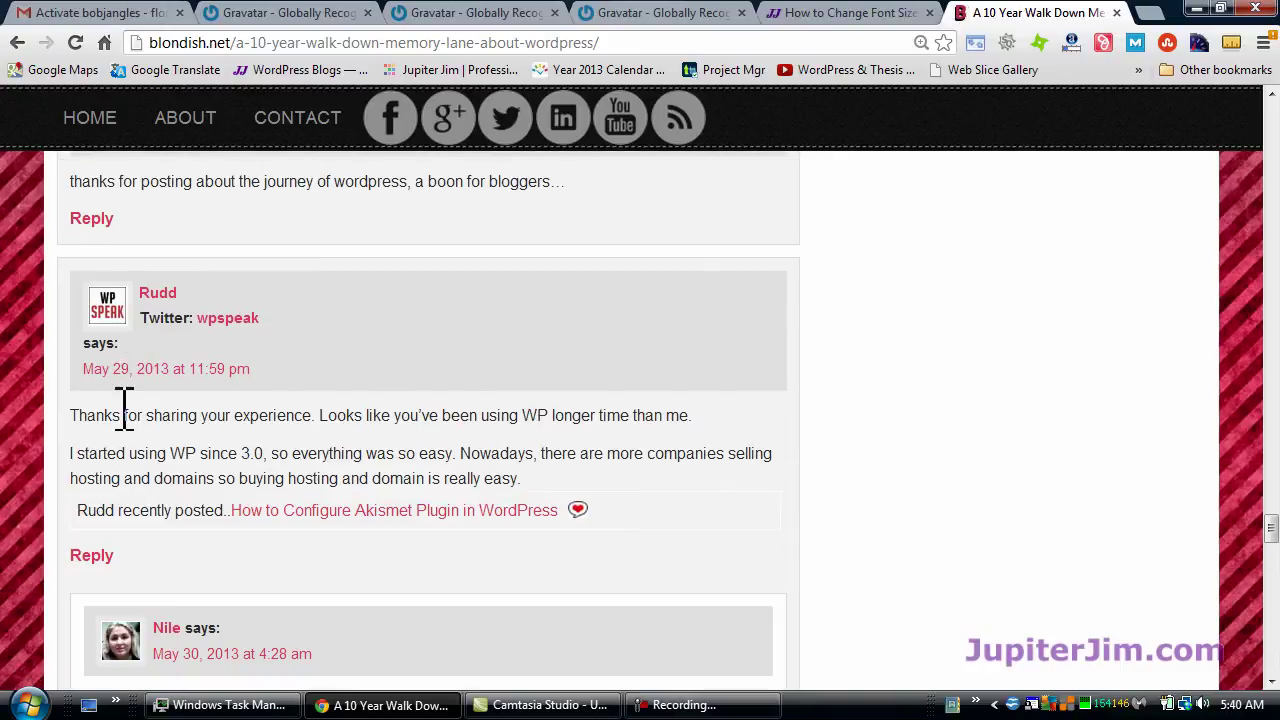
scroll(129, 429, down, 14)
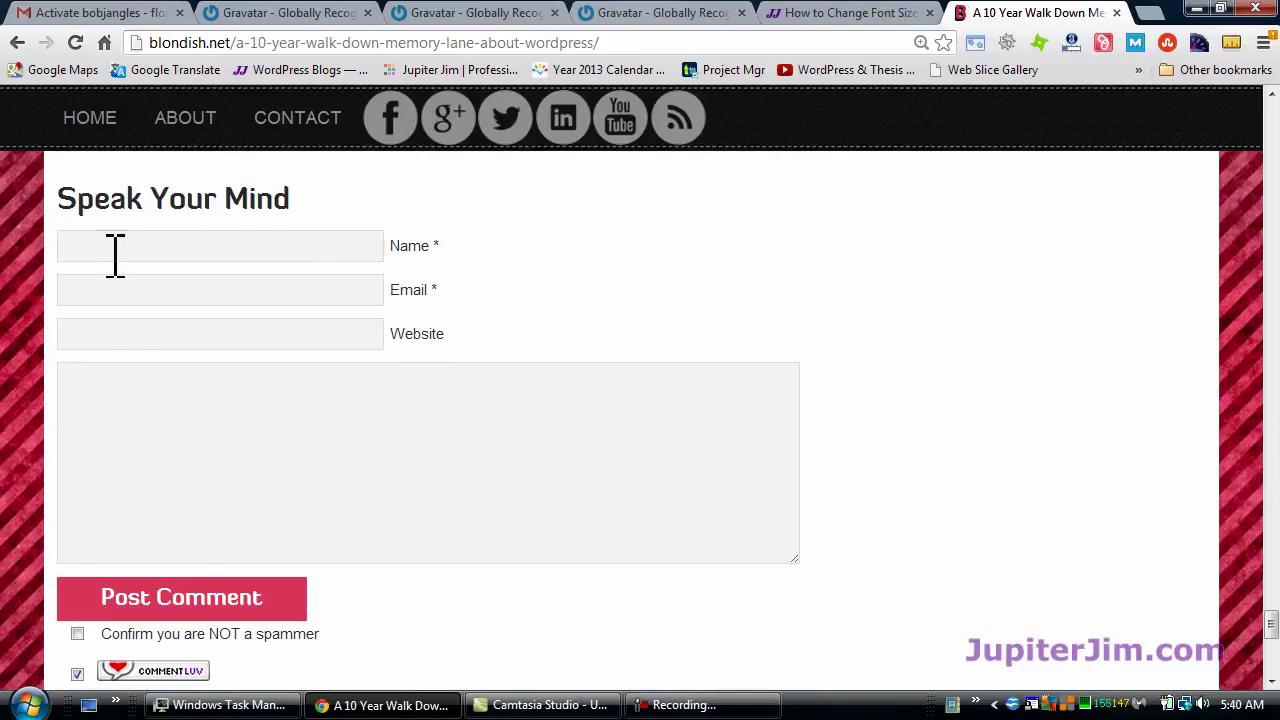
Enter the commenter's name, saved e-mail and website, then write the WordPress memory-lane thank-you comment.
click(115, 256)
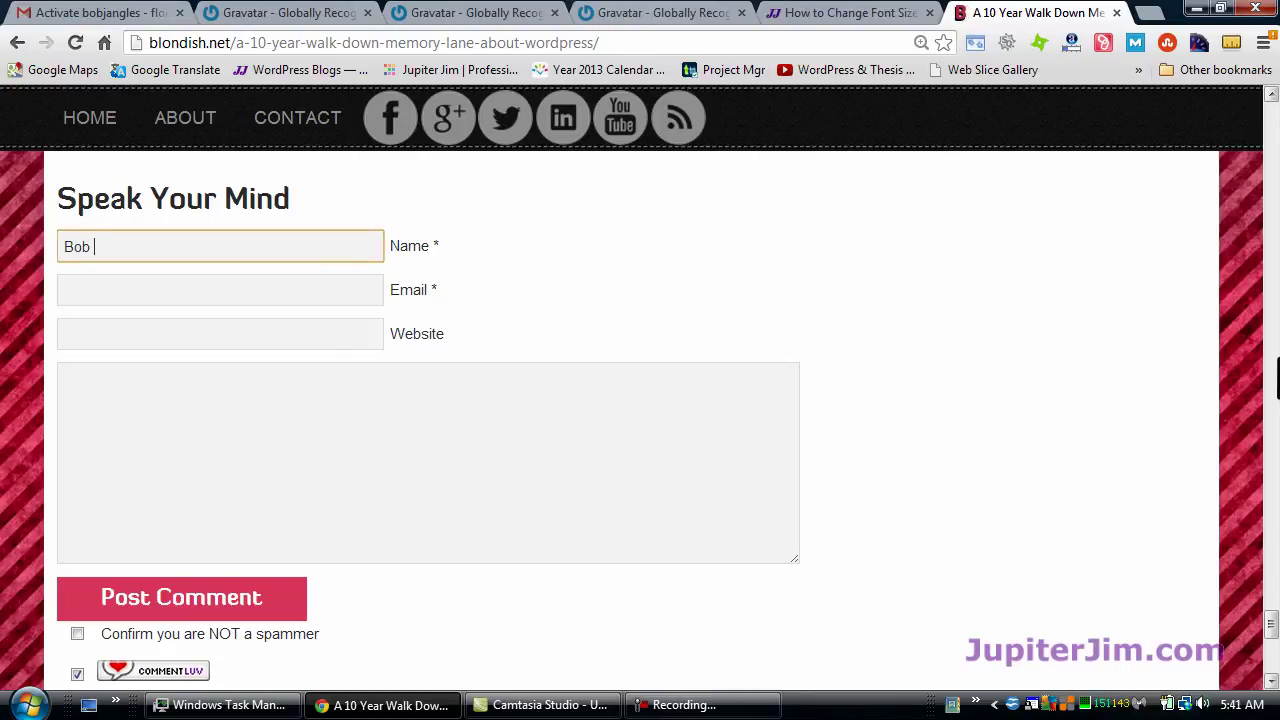
text(Bob Jangles`)
key(Tab)
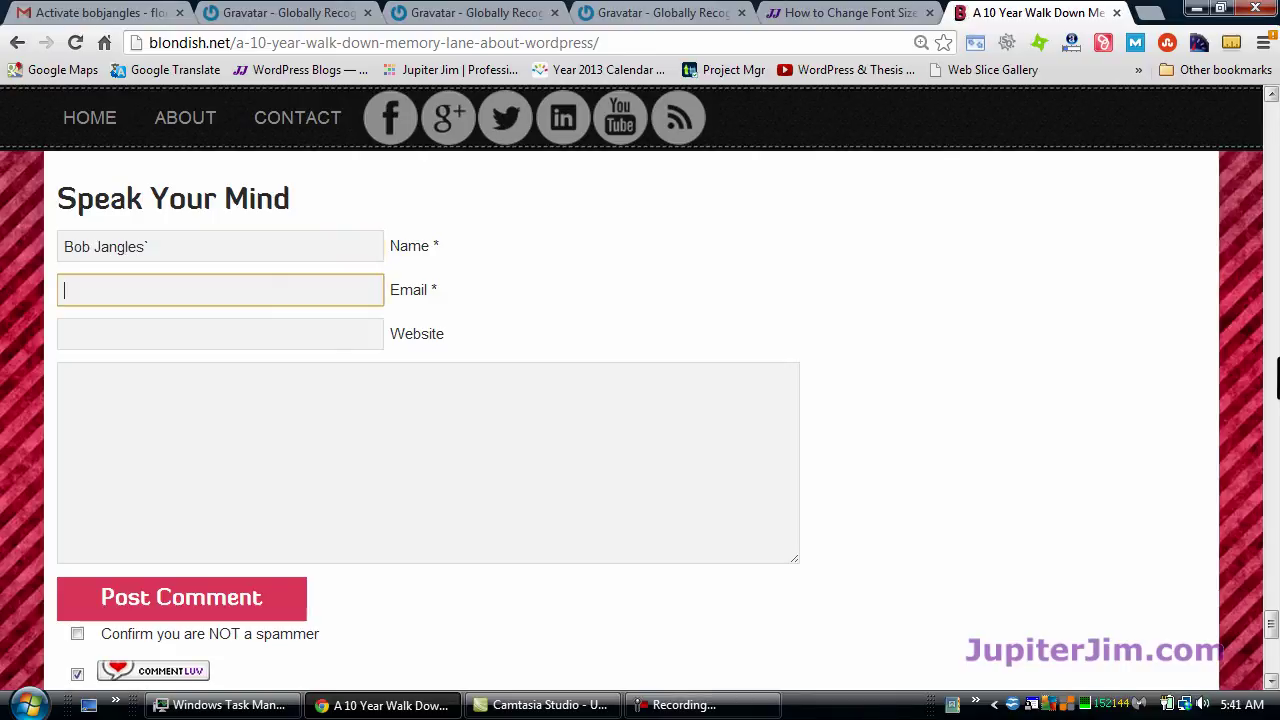
text(f)
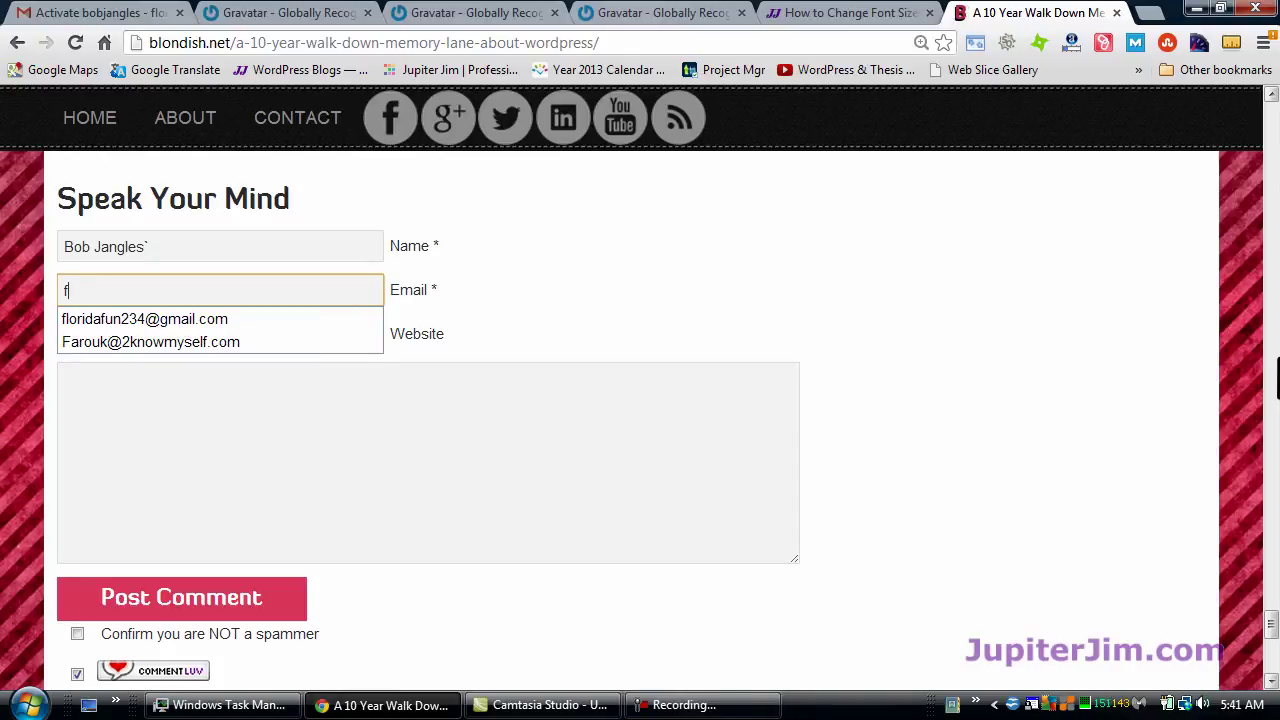
click(203, 320)
click(206, 332)
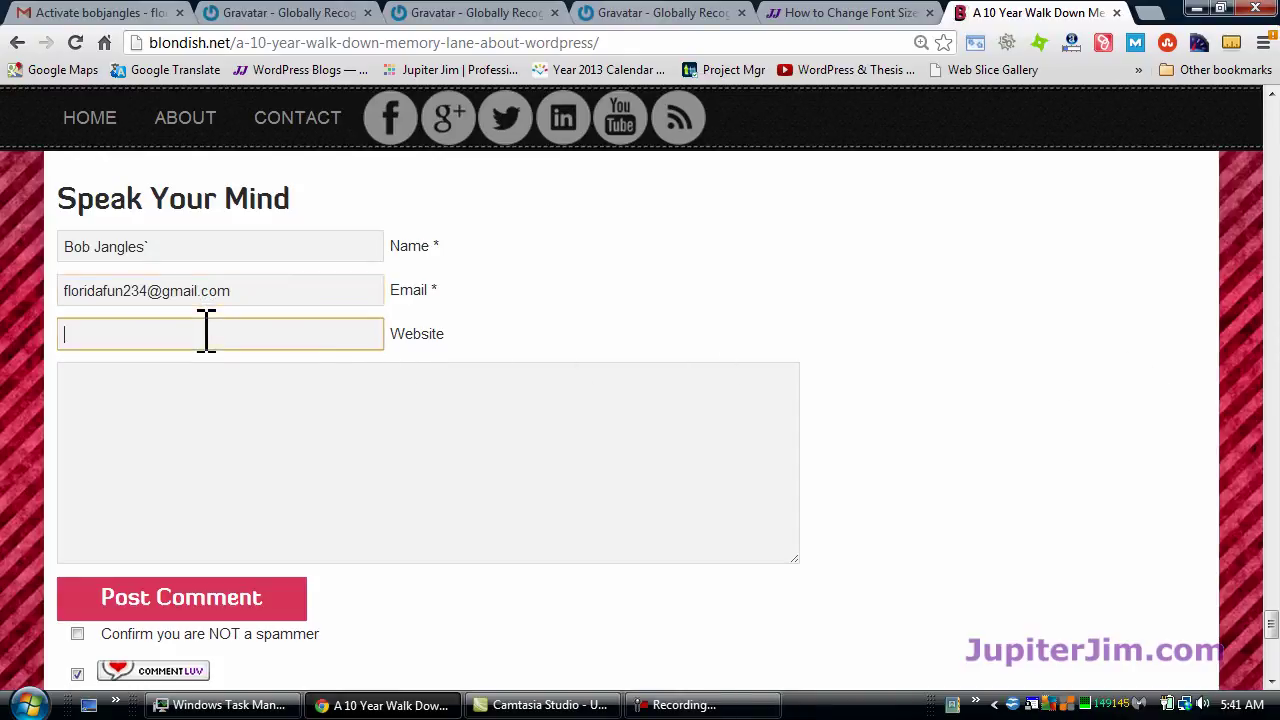
text(h)
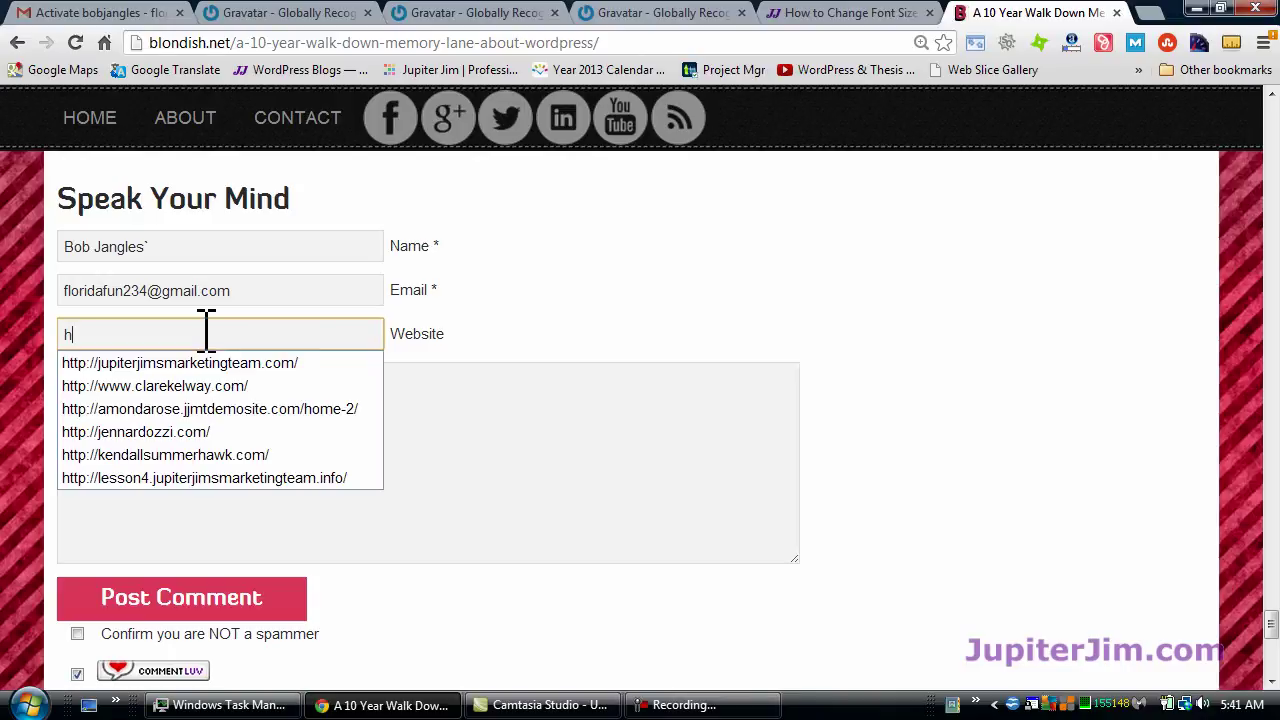
click(200, 363)
click(191, 403)
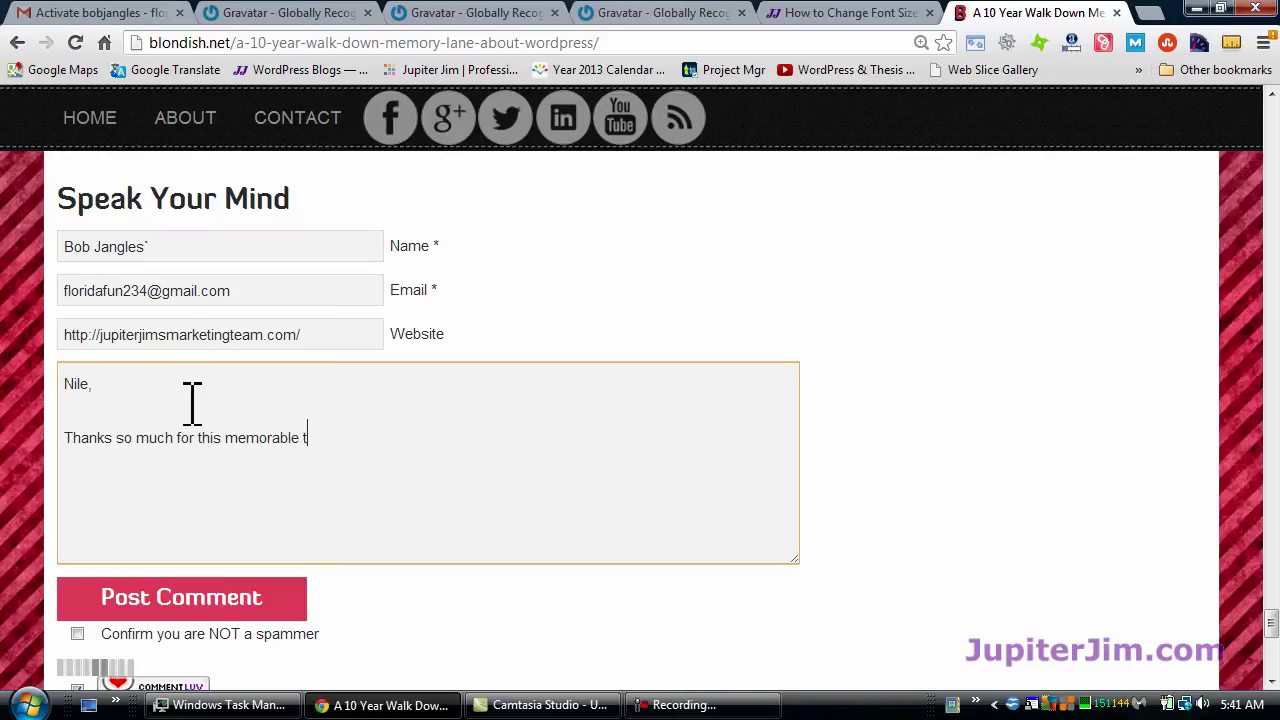
text(down memory lane of WordPress!)
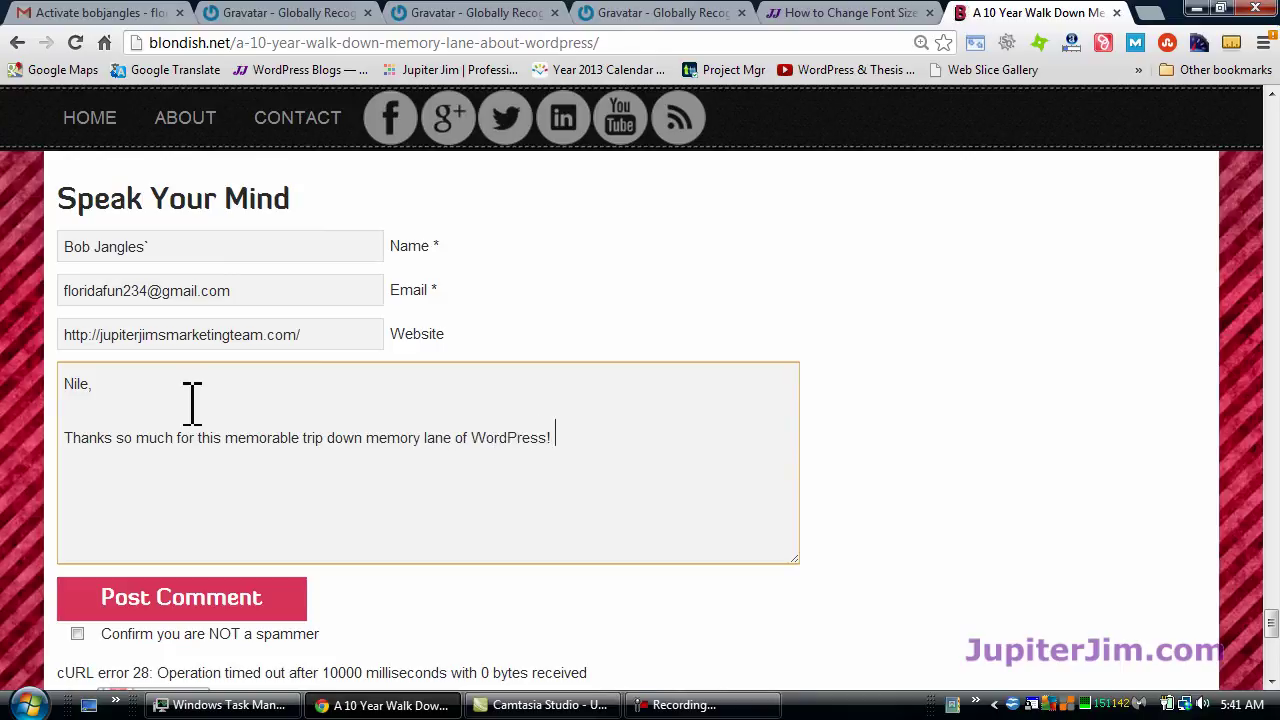
Link the 'WordPress Sites Hacked!' post via CommentLuv and tick Confirm you are NOT a spammer.
scroll(814, 280, down, 1)
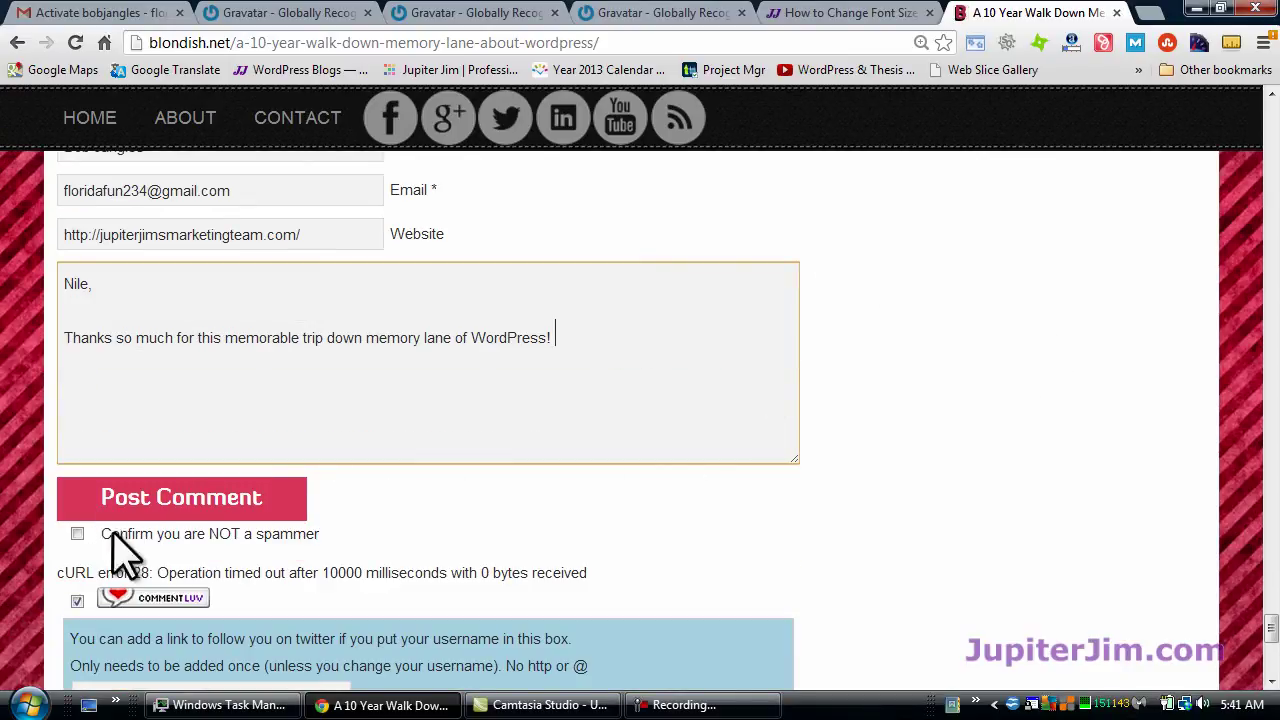
scroll(843, 414, down, 1)
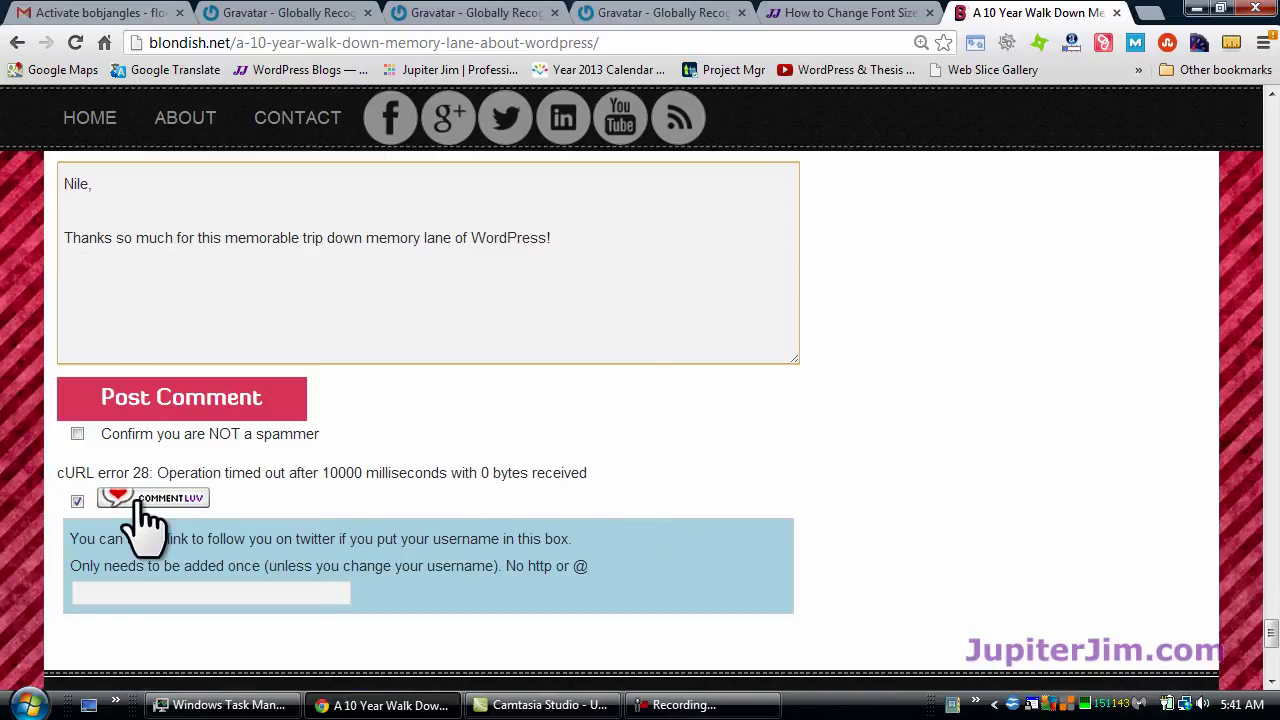
click(77, 500)
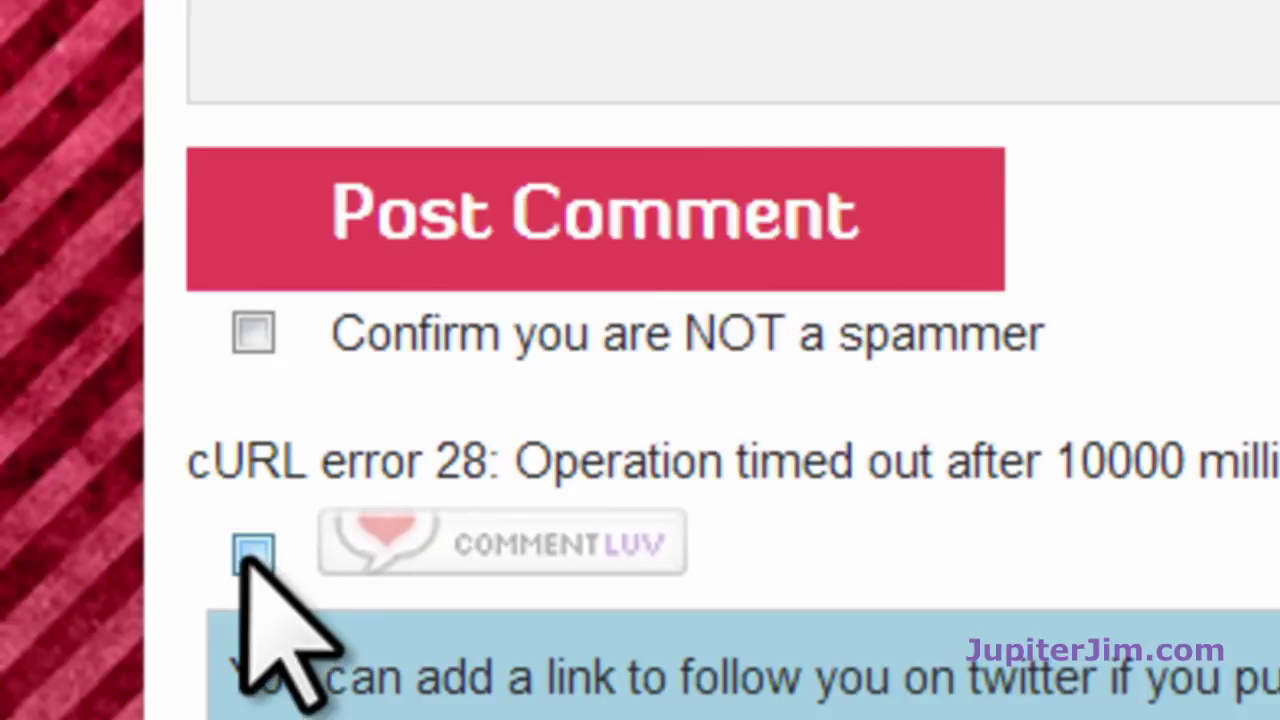
click(250, 556)
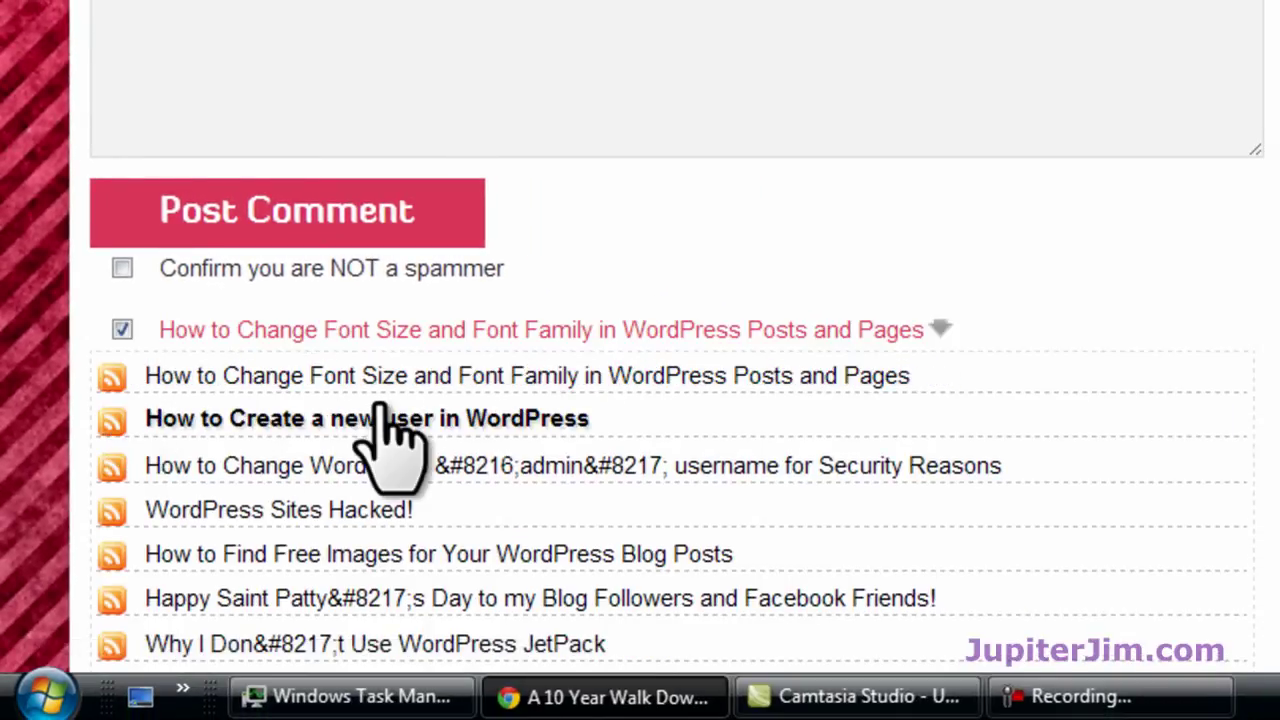
scroll(1010, 262, down, 2)
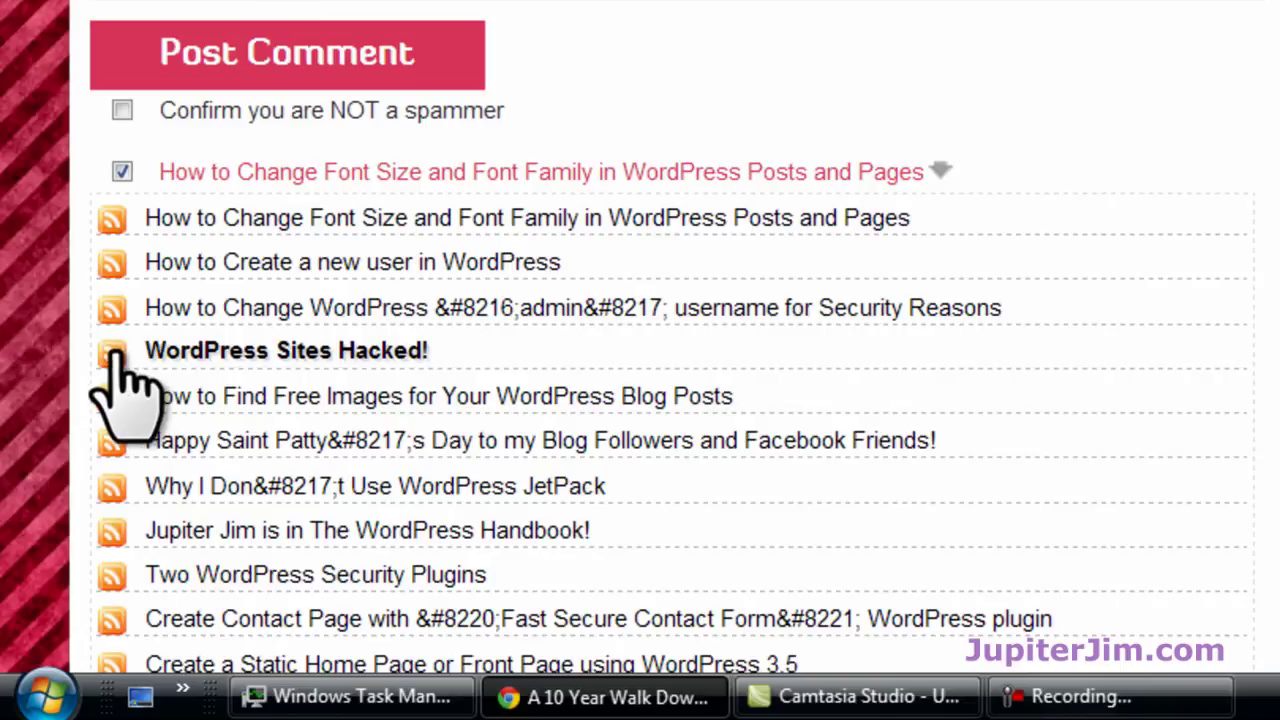
click(205, 352)
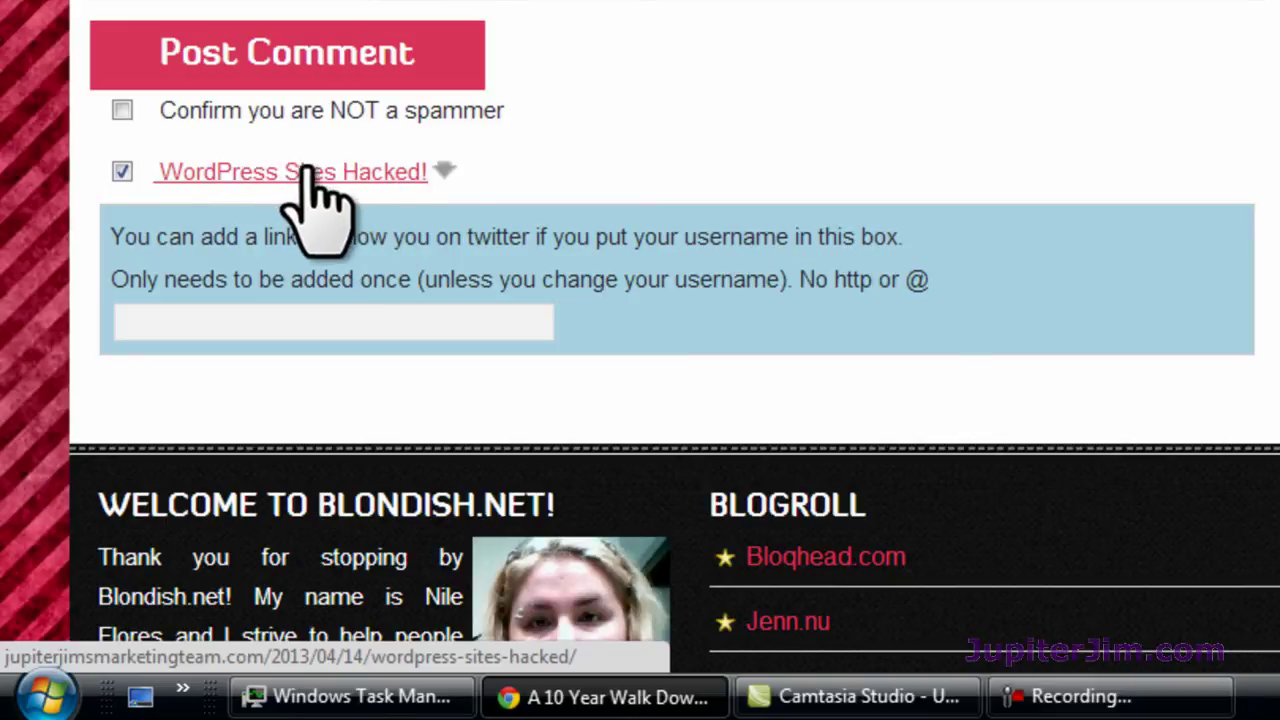
click(122, 108)
scroll(640, 340, up, 3)
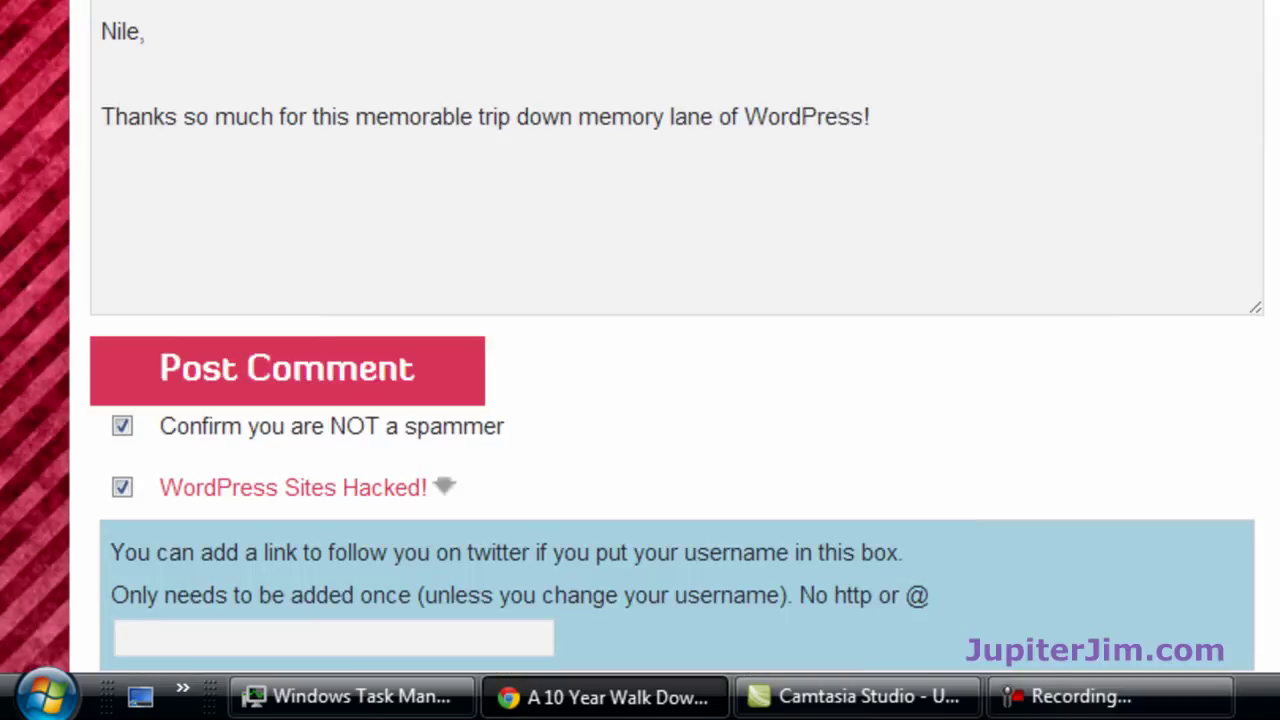
Post the comment and check it awaits moderation with the new portrait and CommentLuv link.
click(300, 372)
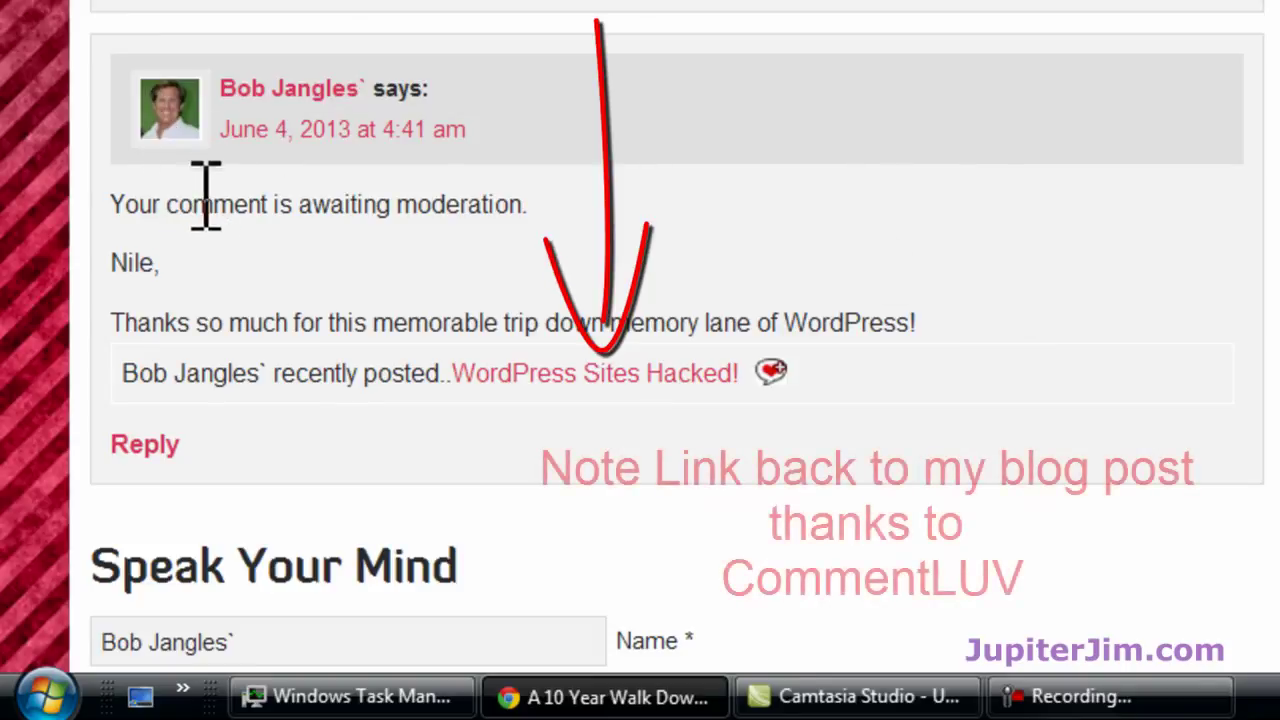
drag(120, 204, 587, 218)
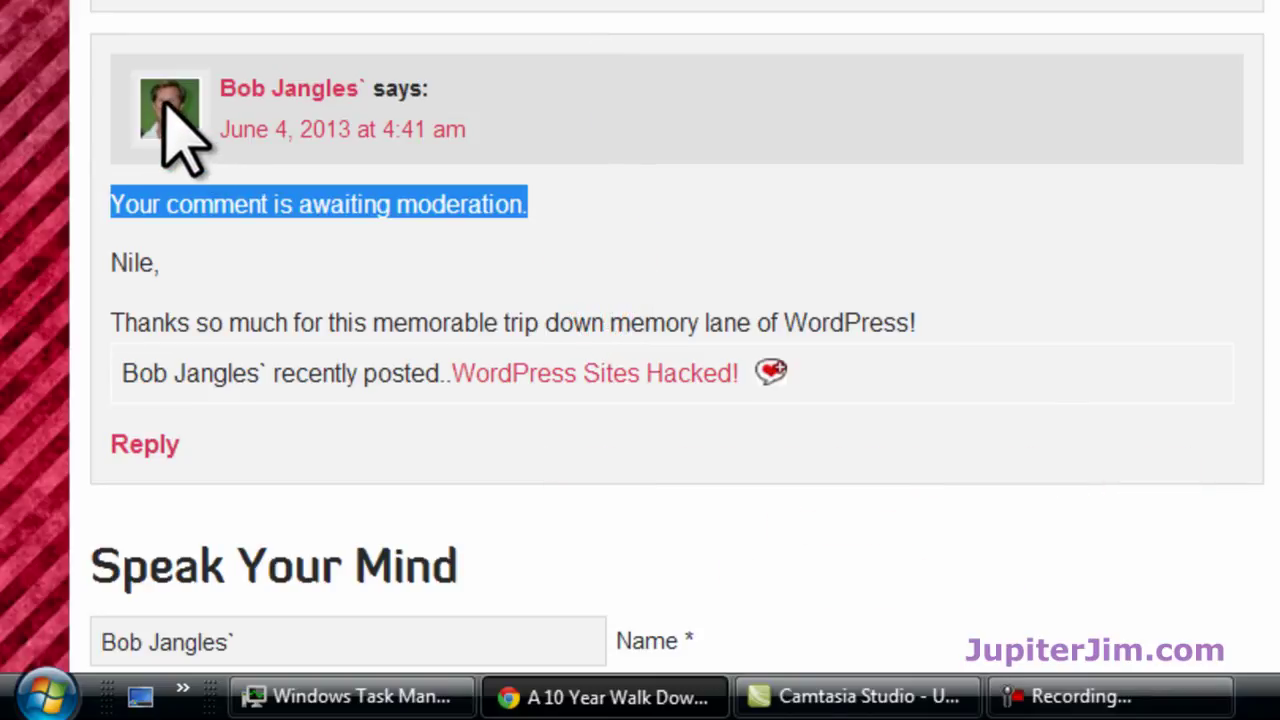
click(1083, 237)
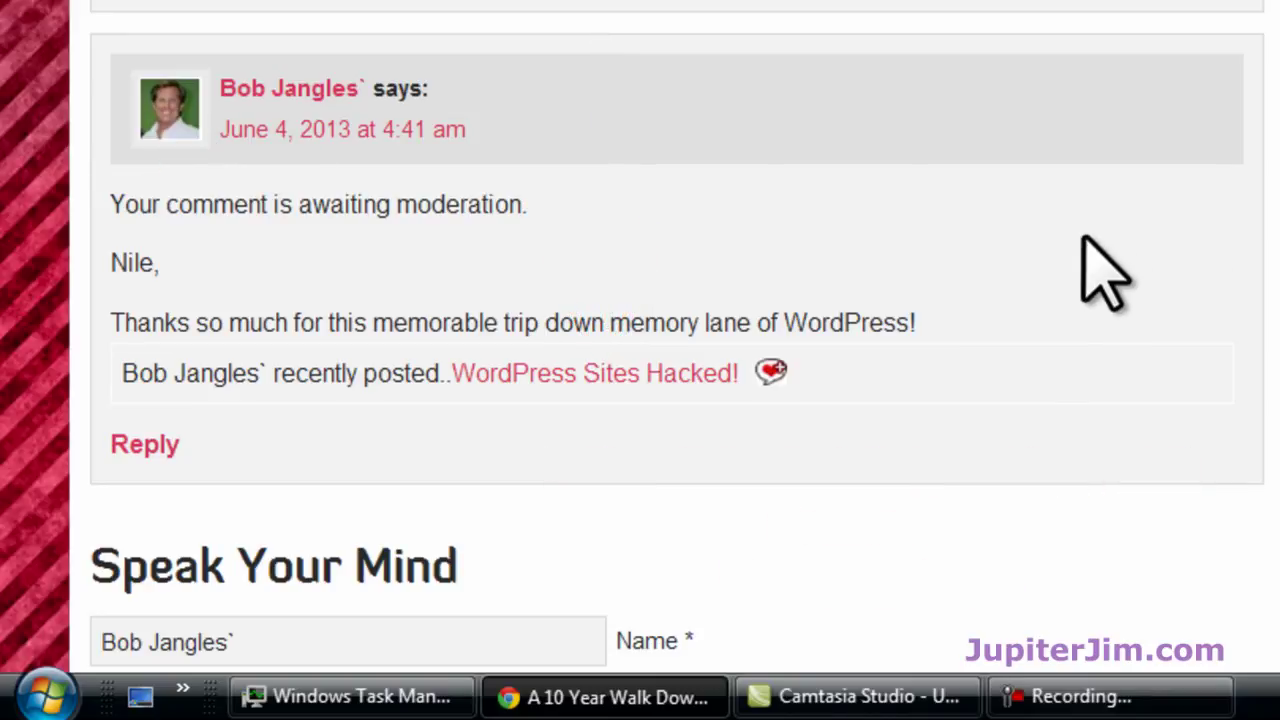
scroll(1250, 295, up, 20)
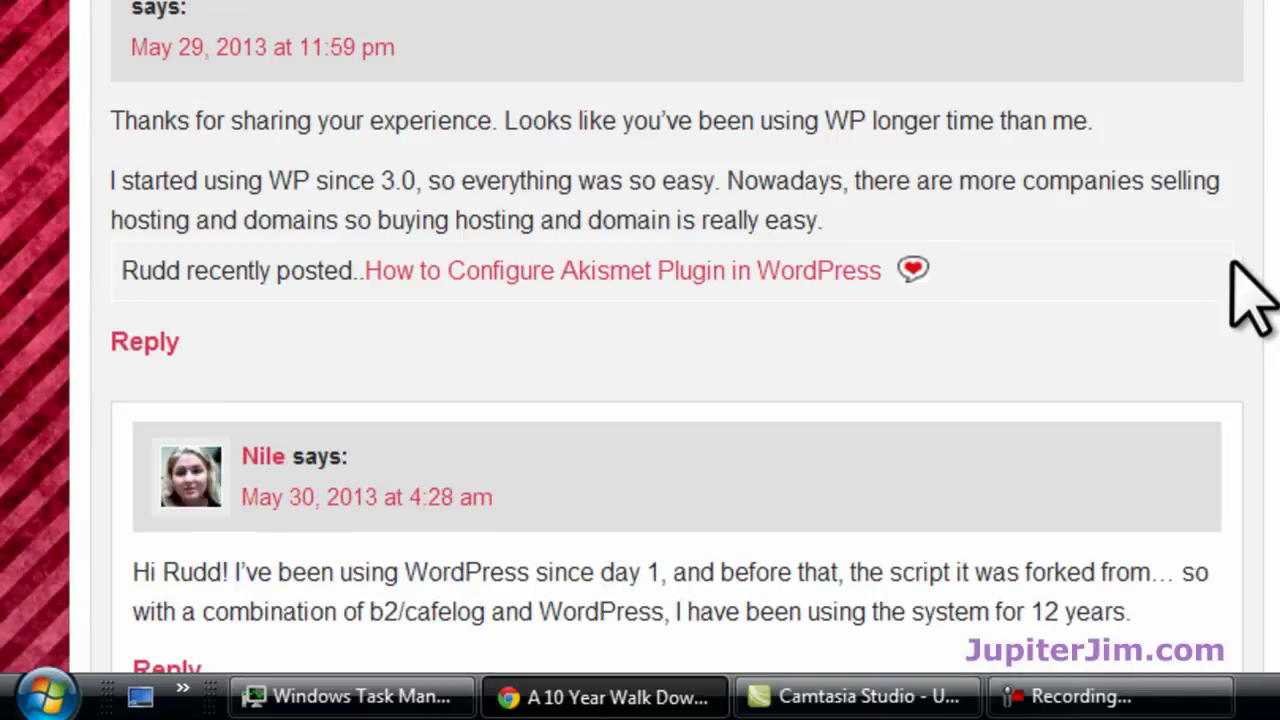